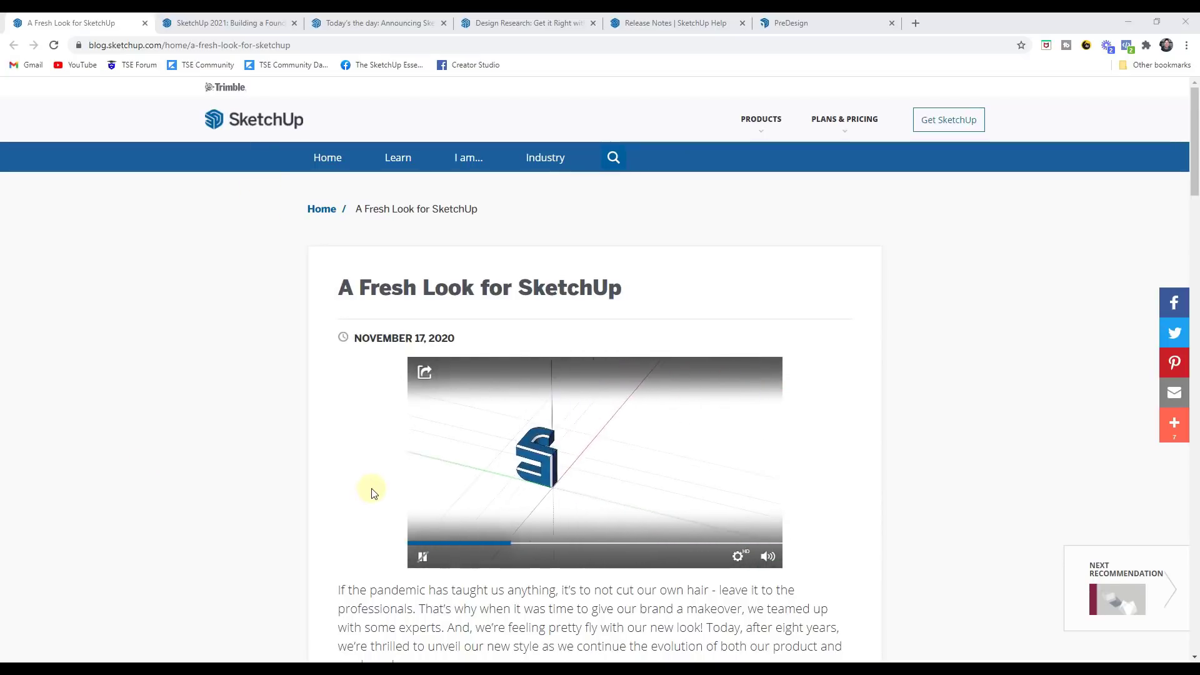
scroll(381, 482, down, 5)
scroll(386, 480, down, 2)
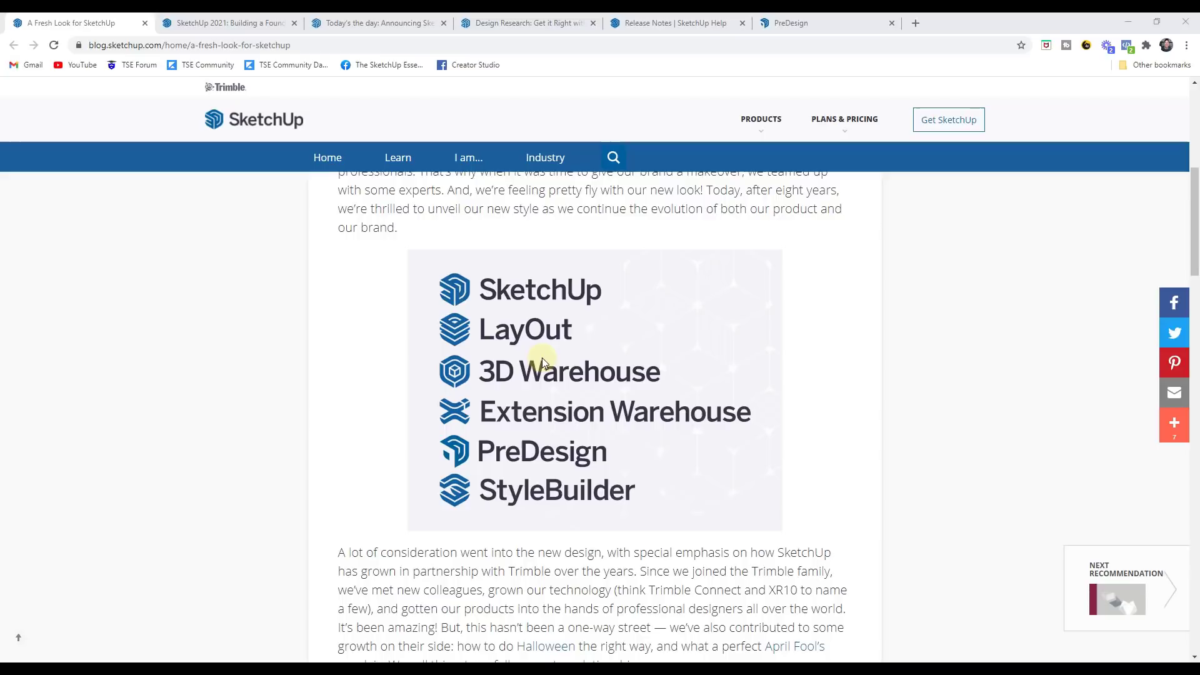
Scroll the SketchUp 2021: Building a Foundation article to tag management, then minimize Chrome
click(259, 22)
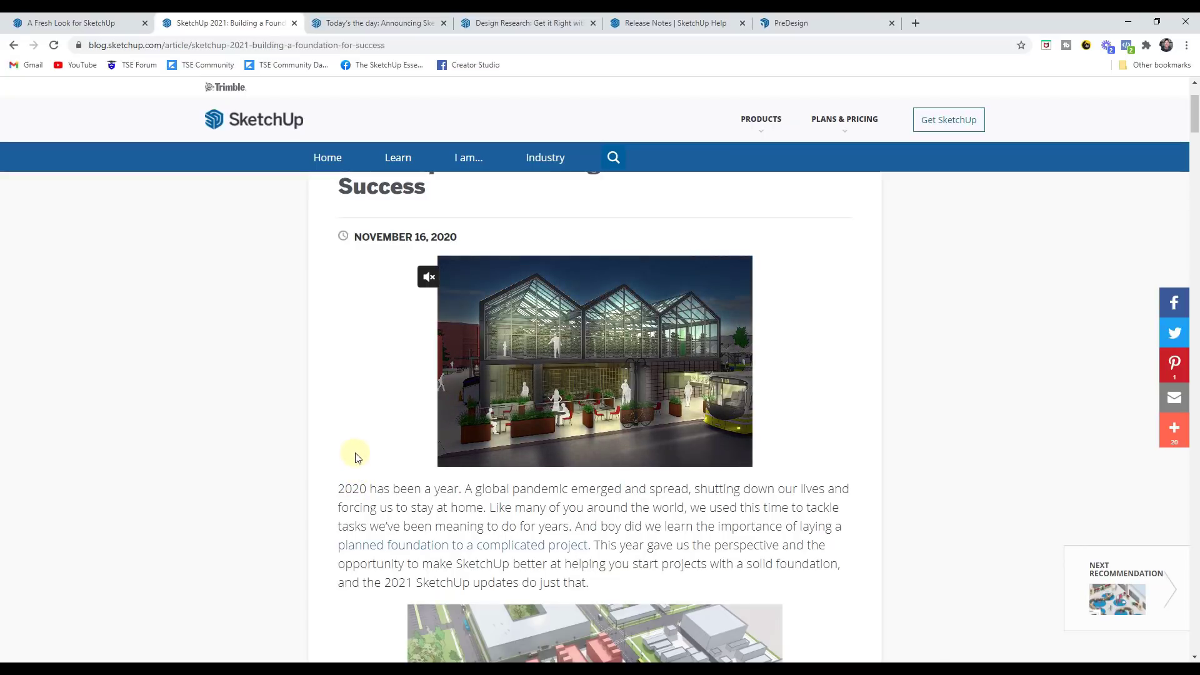
scroll(374, 425, down, 15)
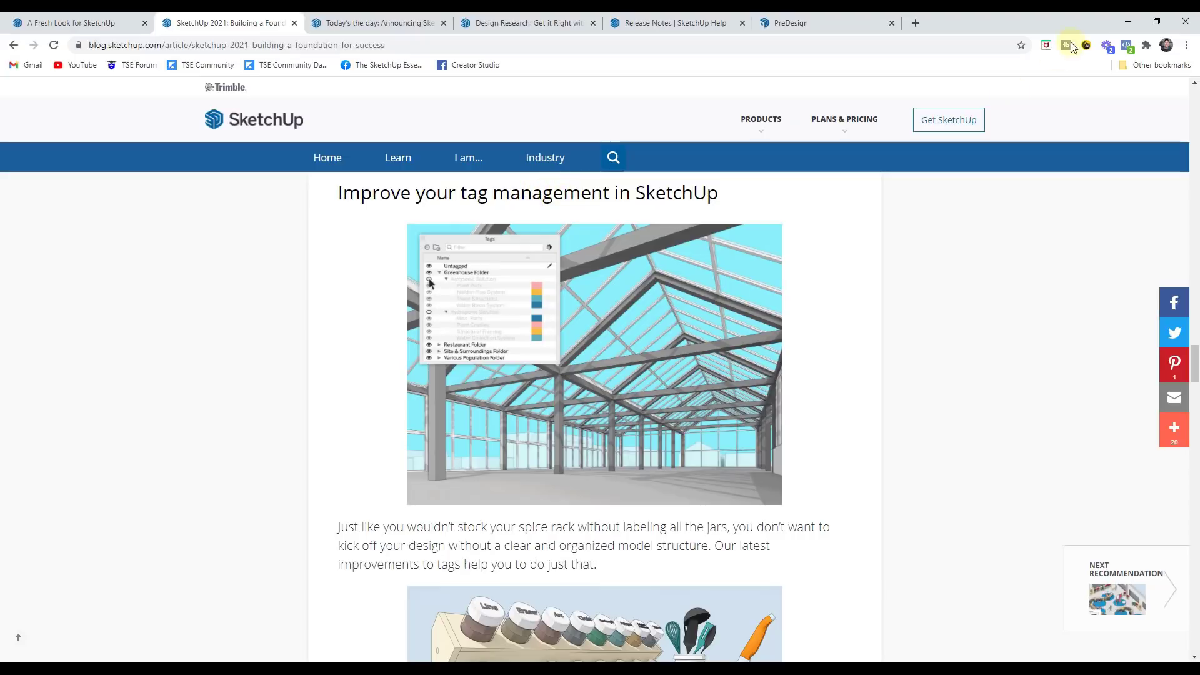
click(1122, 24)
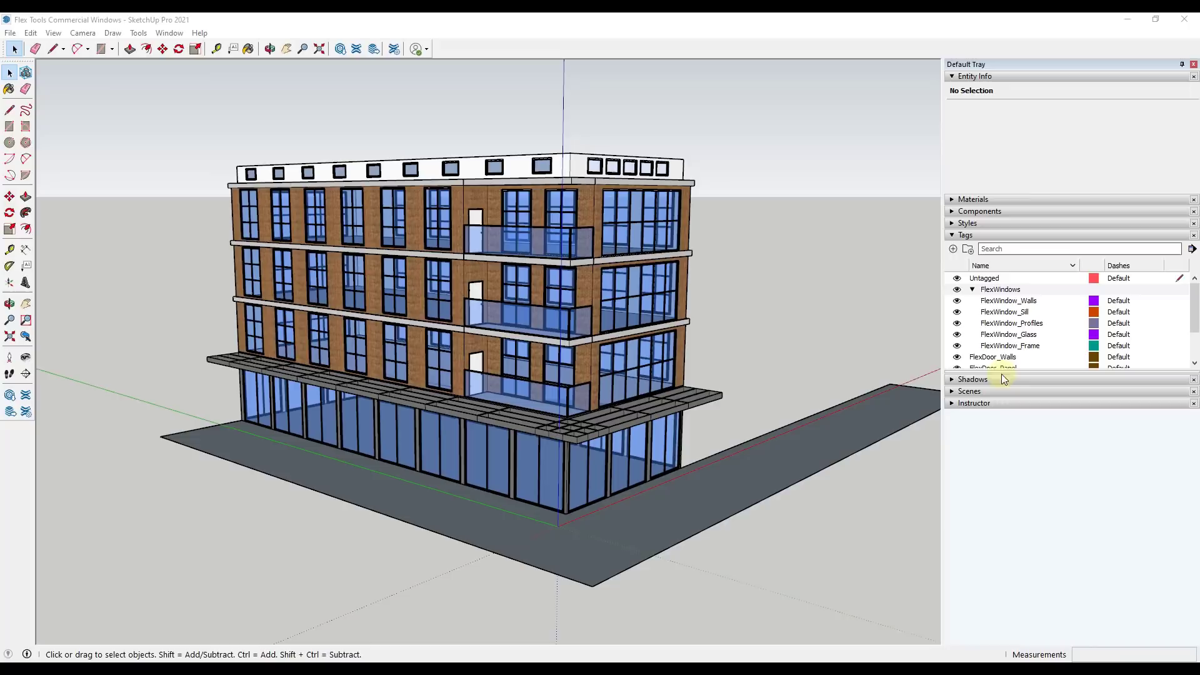
Enlarge the Tags list and add a tag folder named FlexComponents
drag(994, 372, 985, 498)
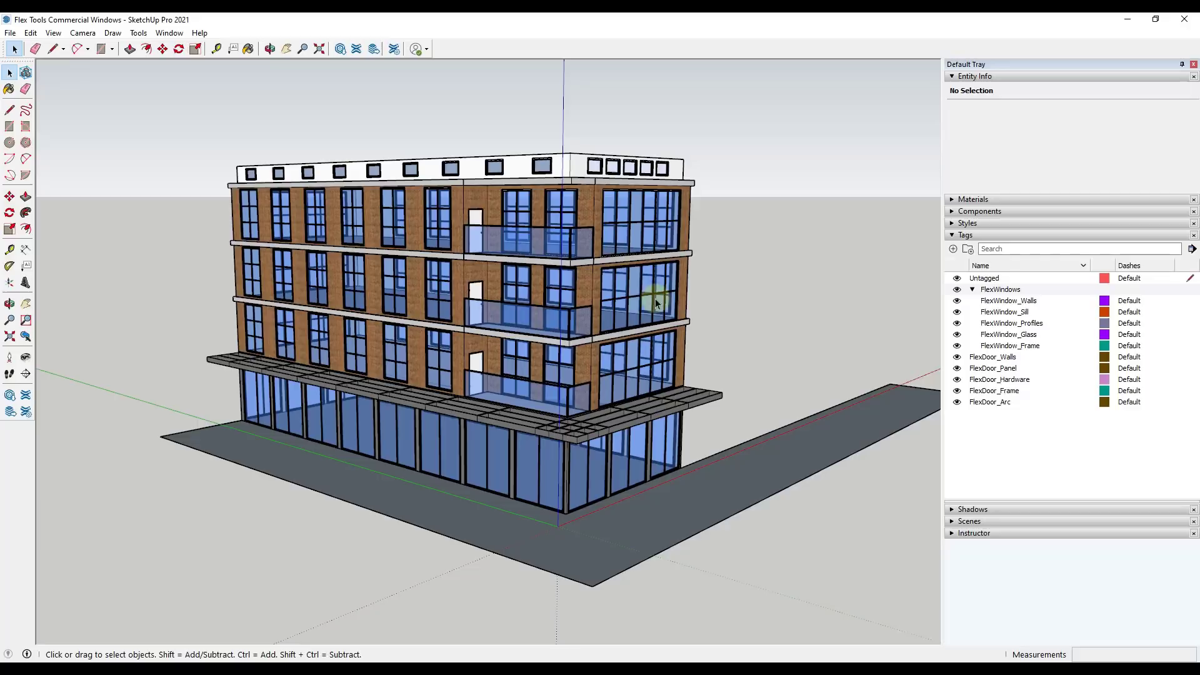
click(968, 251)
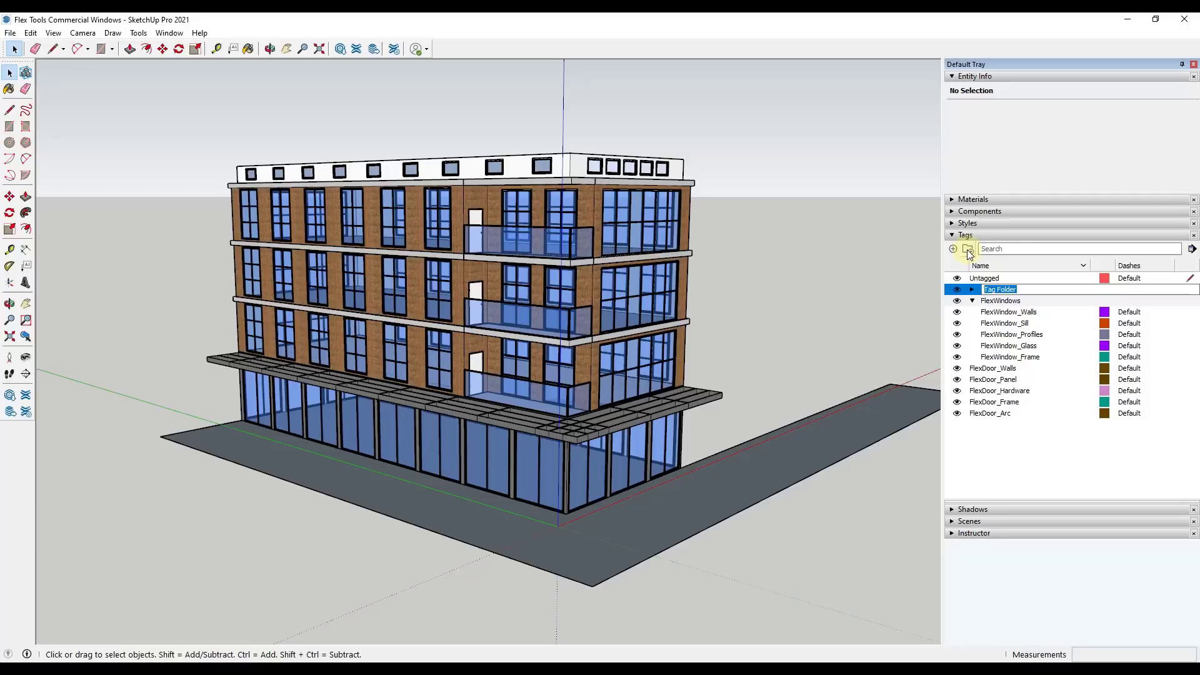
text(FlexComponents)
key(Return)
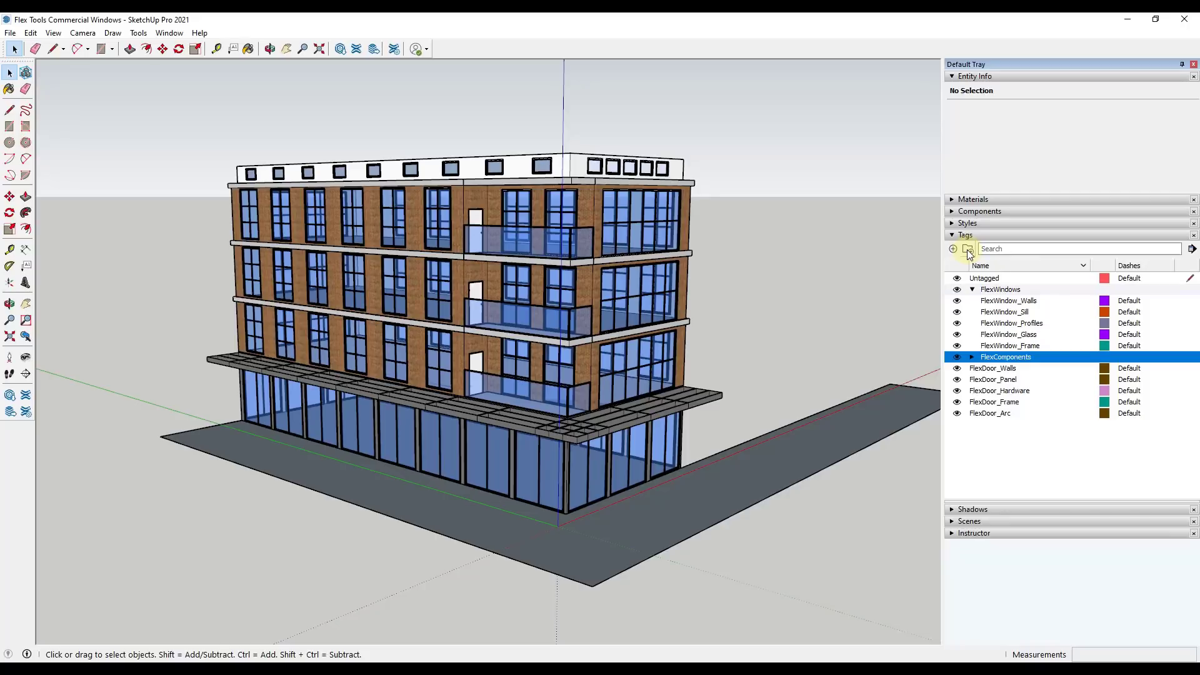
Move the five FlexDoor tags, FlexDoor_Walls through FlexDoor_Arc, into FlexComponents
click(998, 369)
shift+click(996, 413)
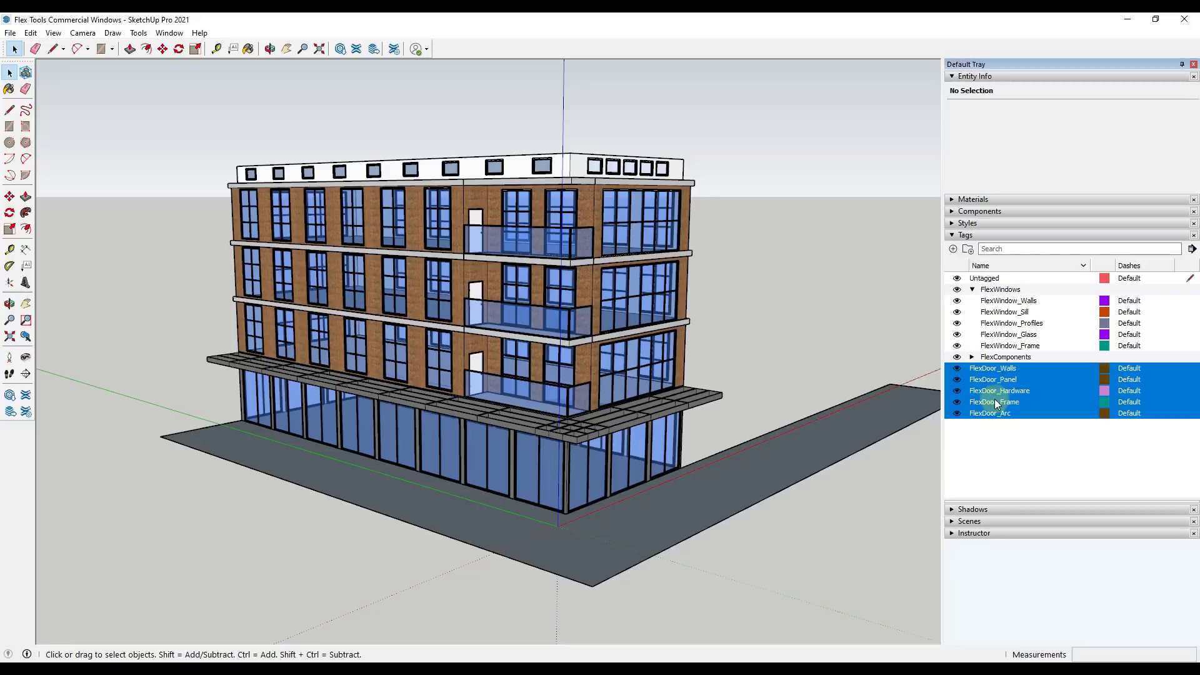
drag(995, 403, 1003, 357)
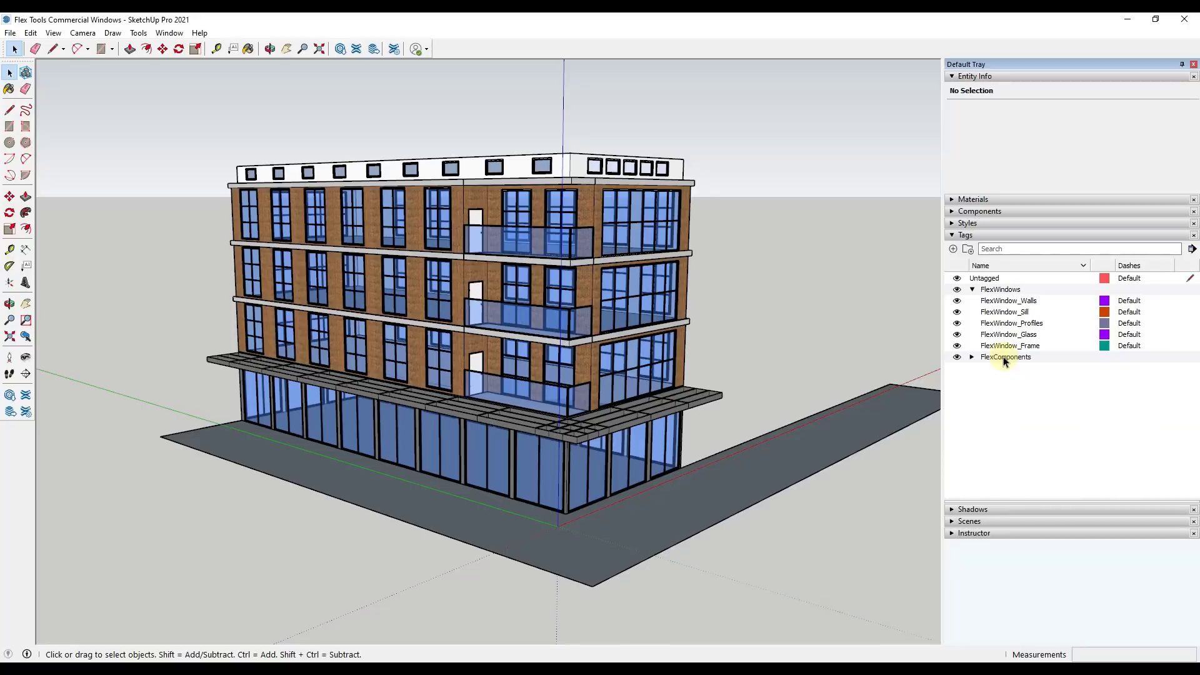
Expand FlexComponents and select each FlexDoor tag: Walls, Panel, Hardware, Frame and Arc
click(972, 356)
click(972, 357)
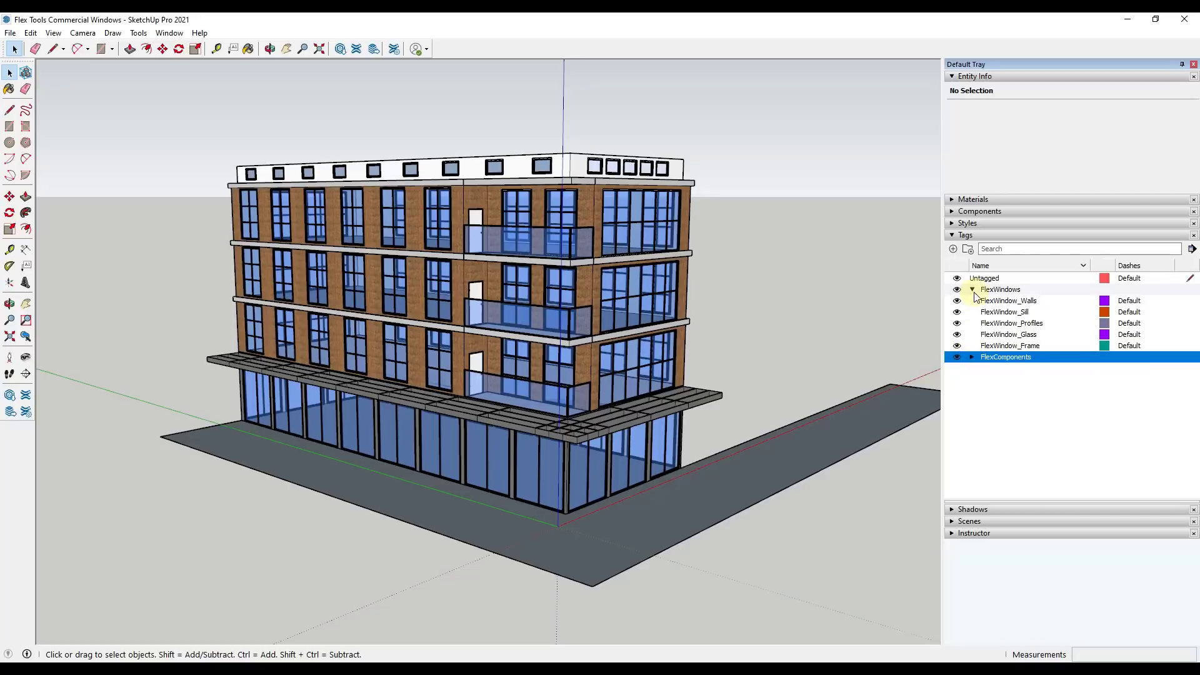
click(972, 290)
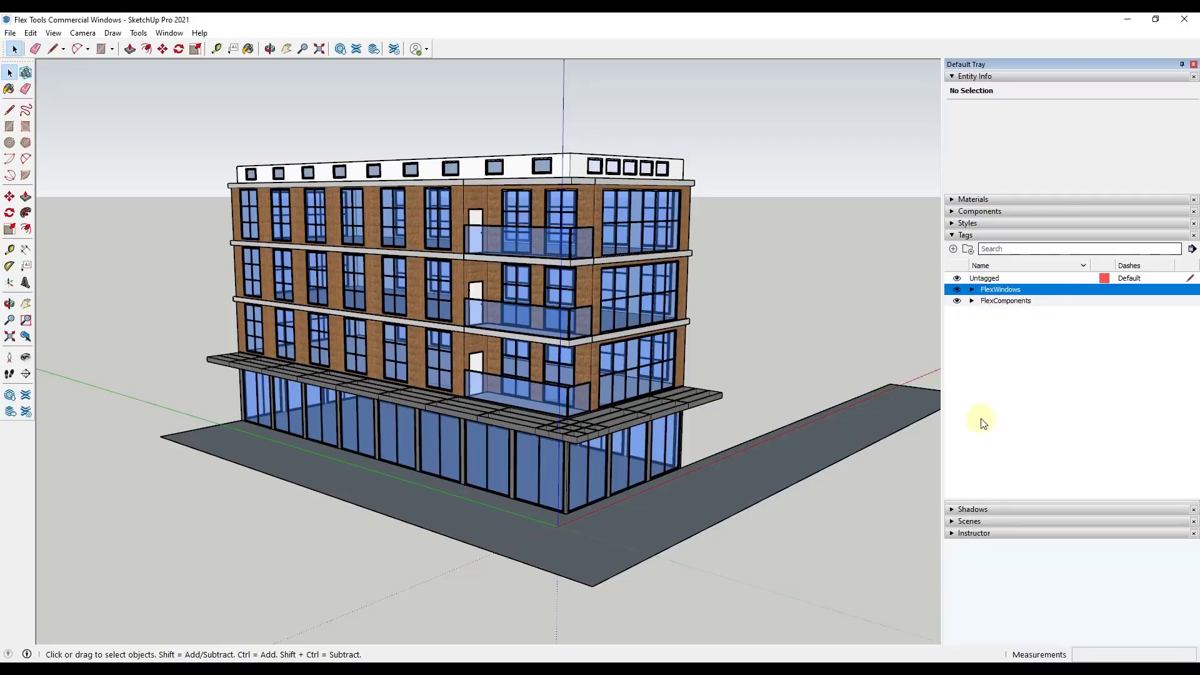
click(972, 301)
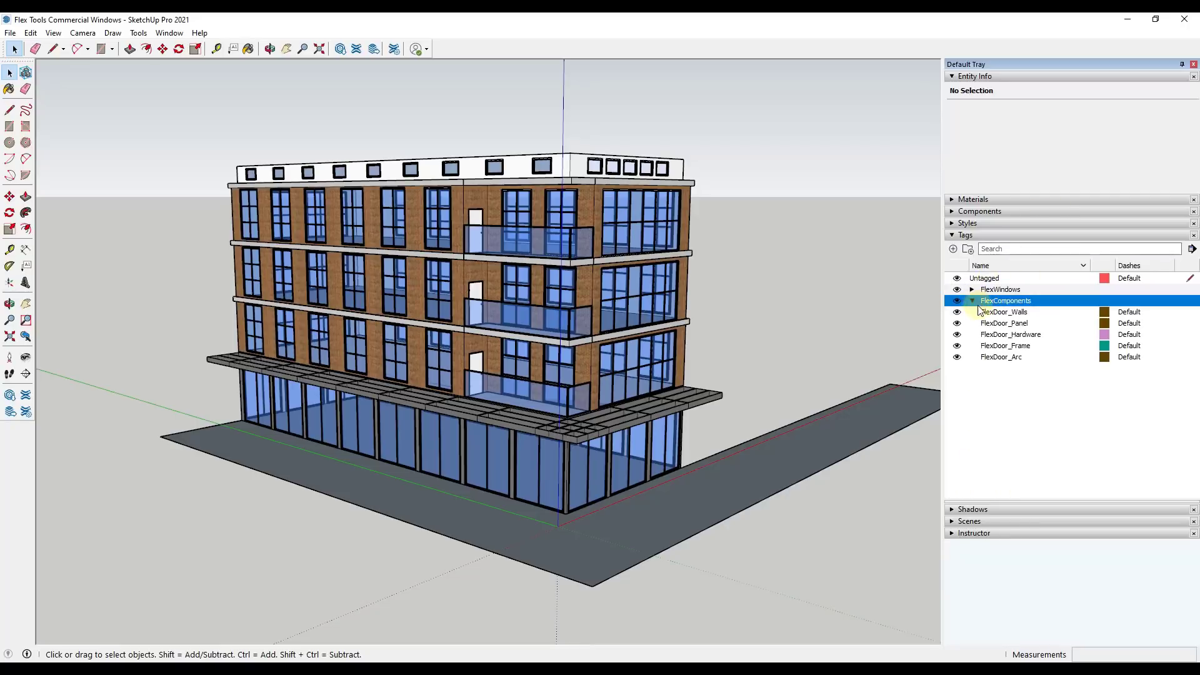
click(957, 312)
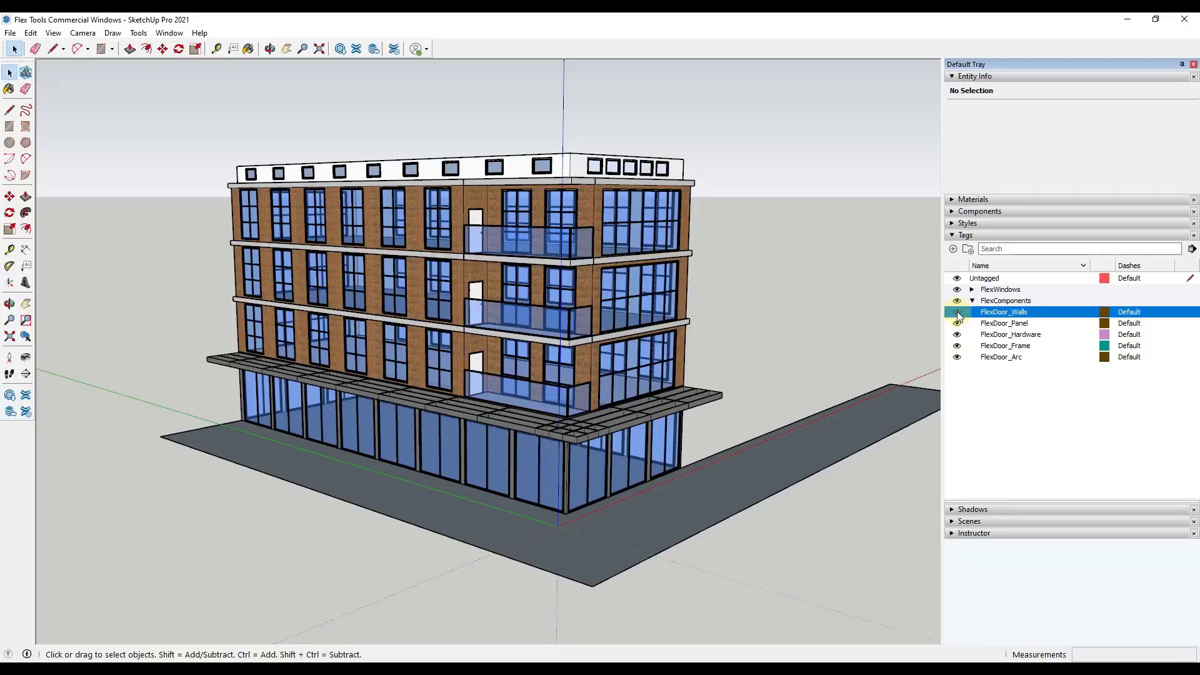
click(958, 324)
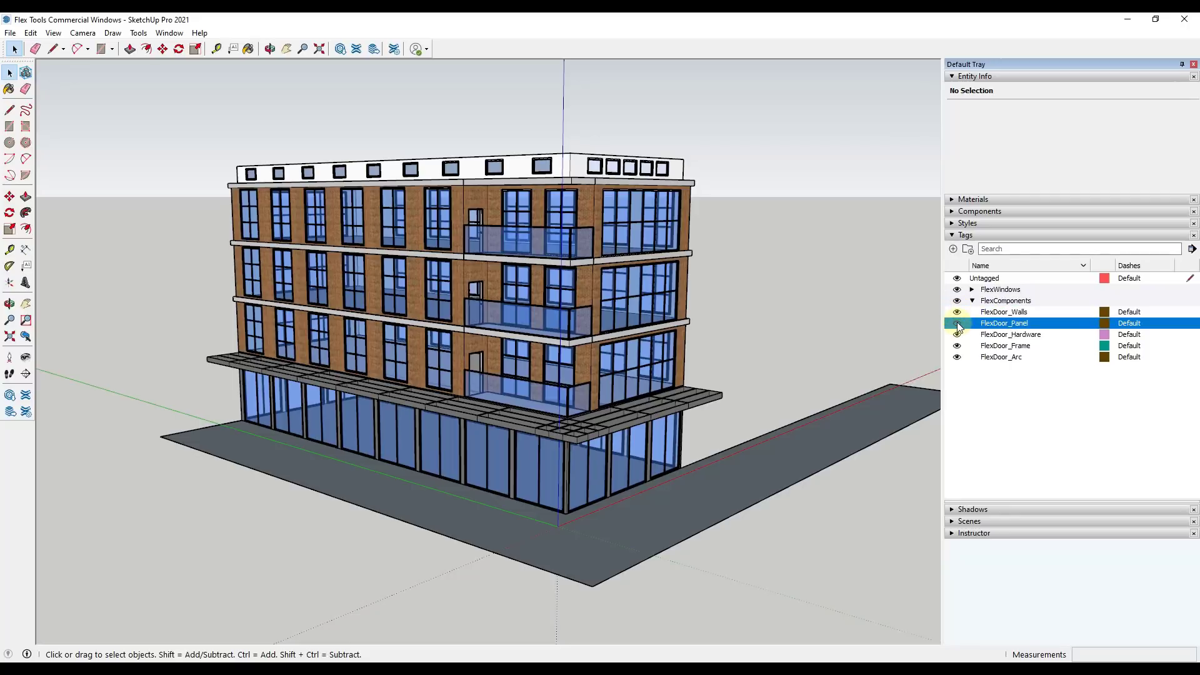
click(957, 335)
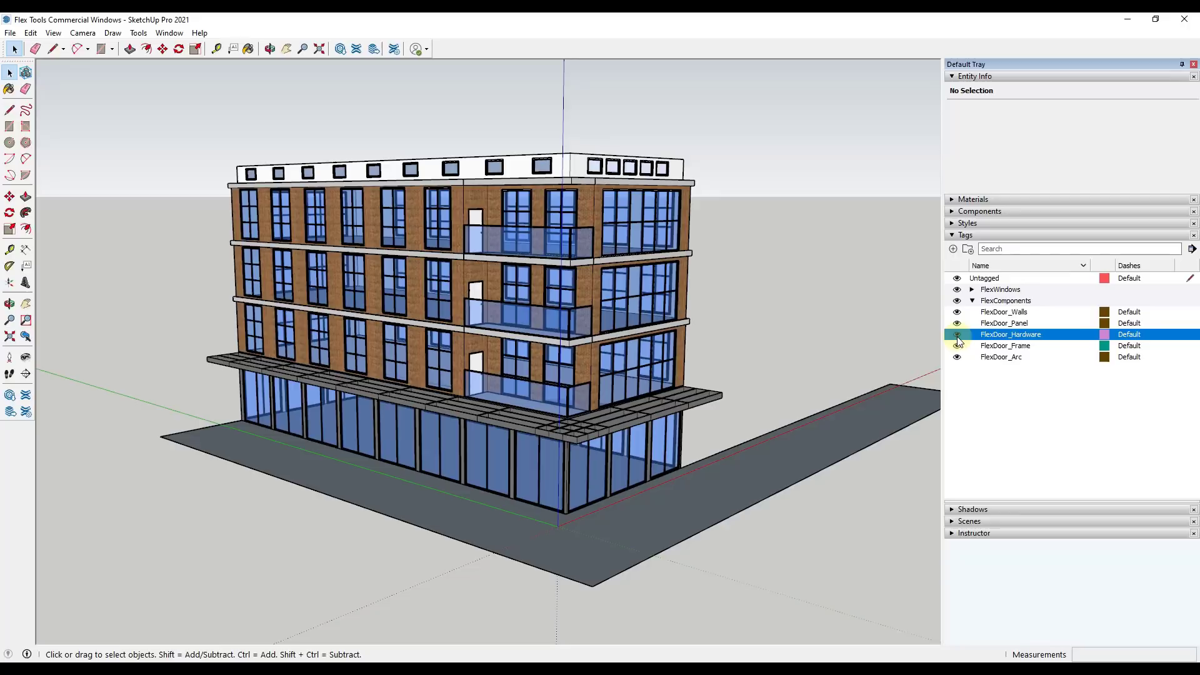
click(959, 346)
click(956, 356)
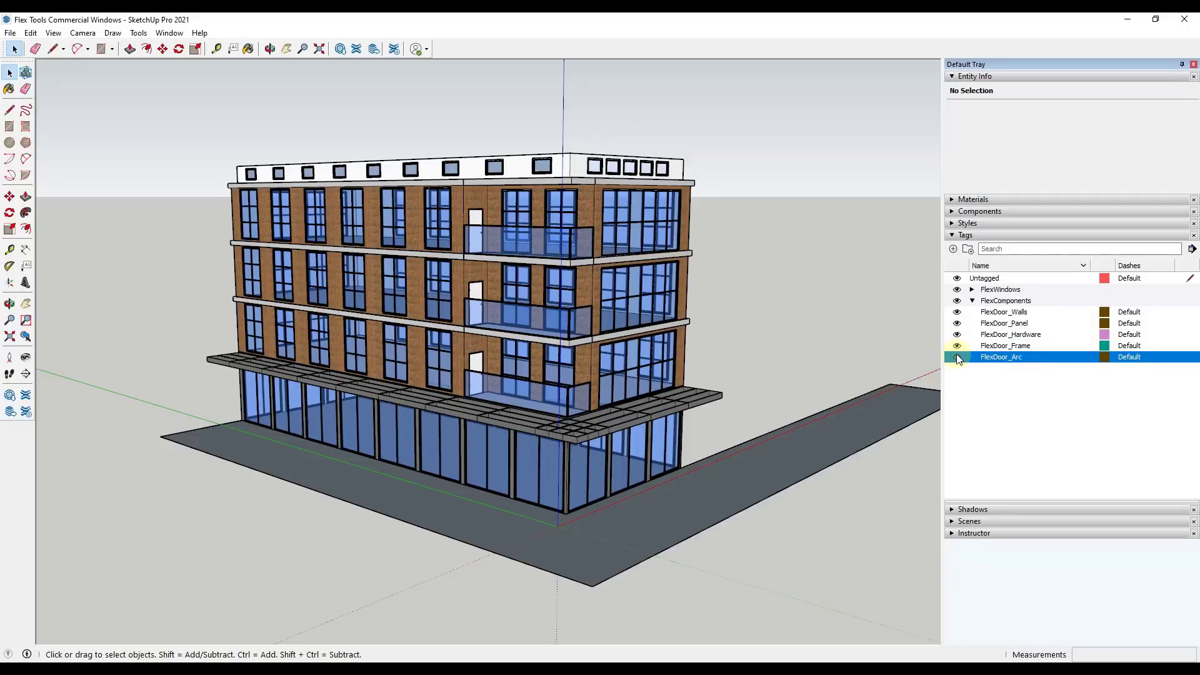
Hide then show FlexComponents, FlexWindows and the FlexWindow_Glass tag, leaving all visible
click(956, 302)
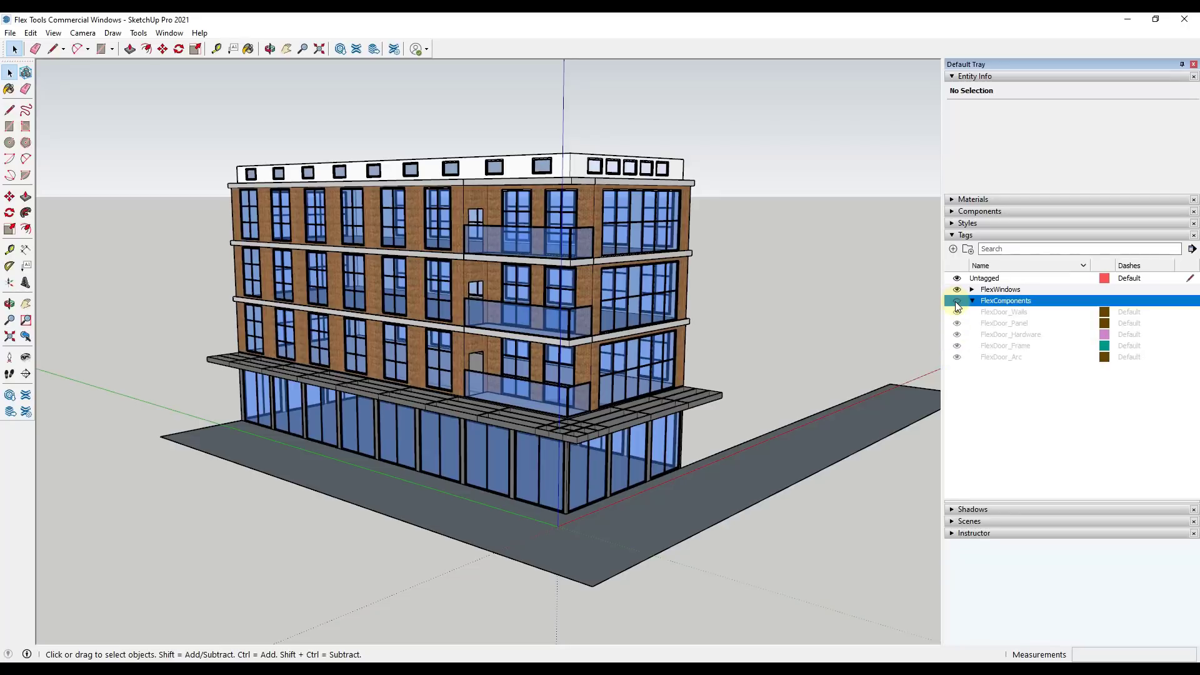
click(957, 301)
click(973, 292)
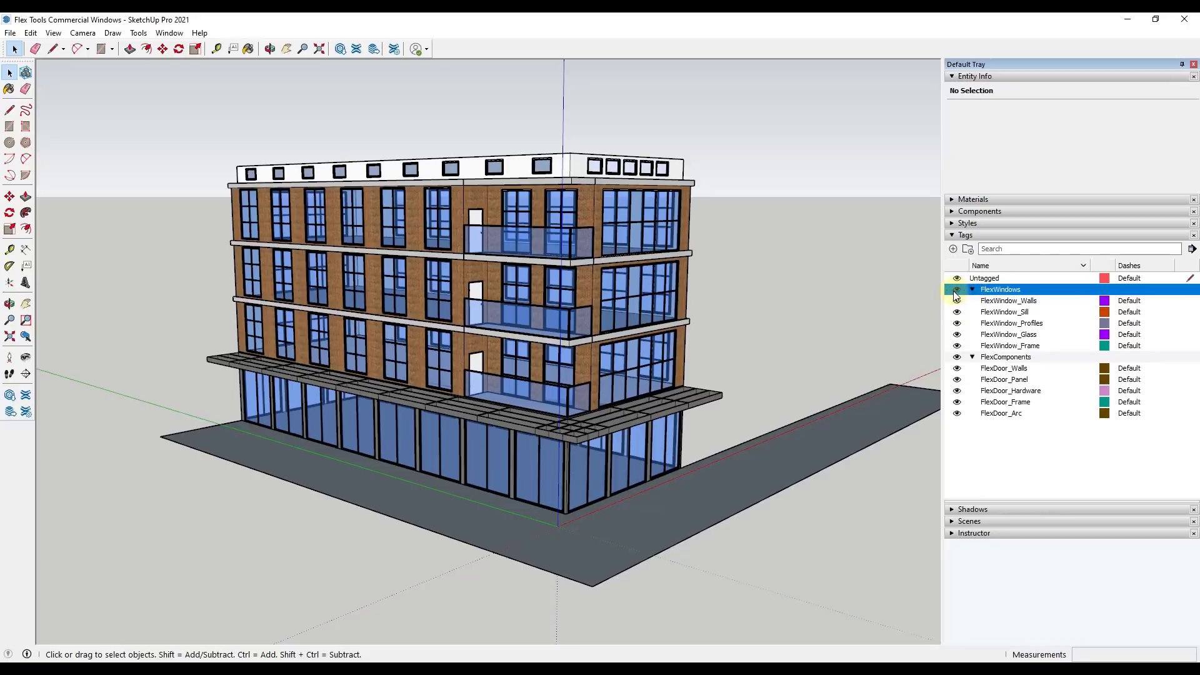
click(957, 290)
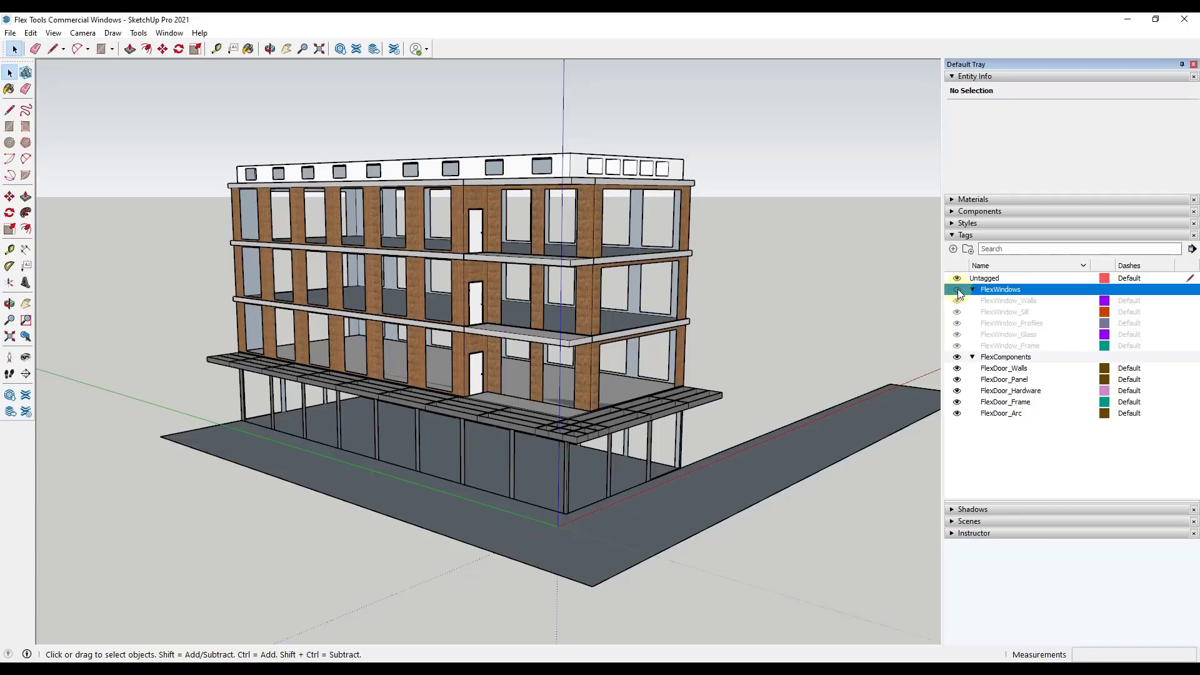
click(957, 290)
click(961, 303)
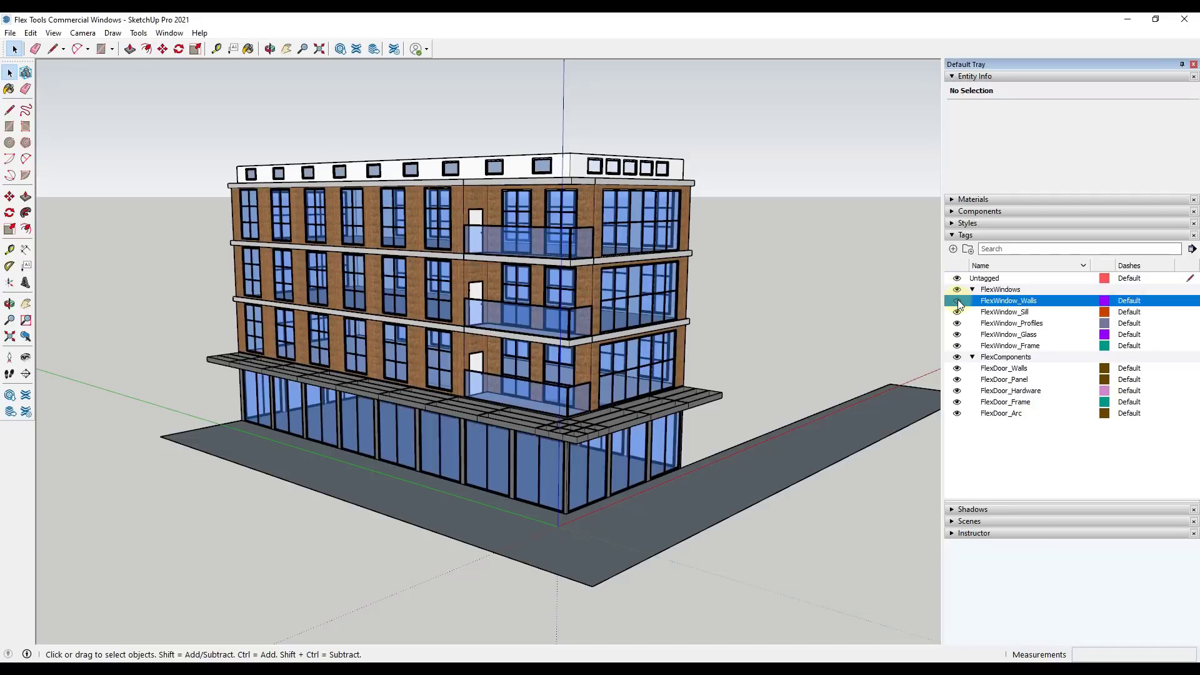
click(957, 334)
click(957, 335)
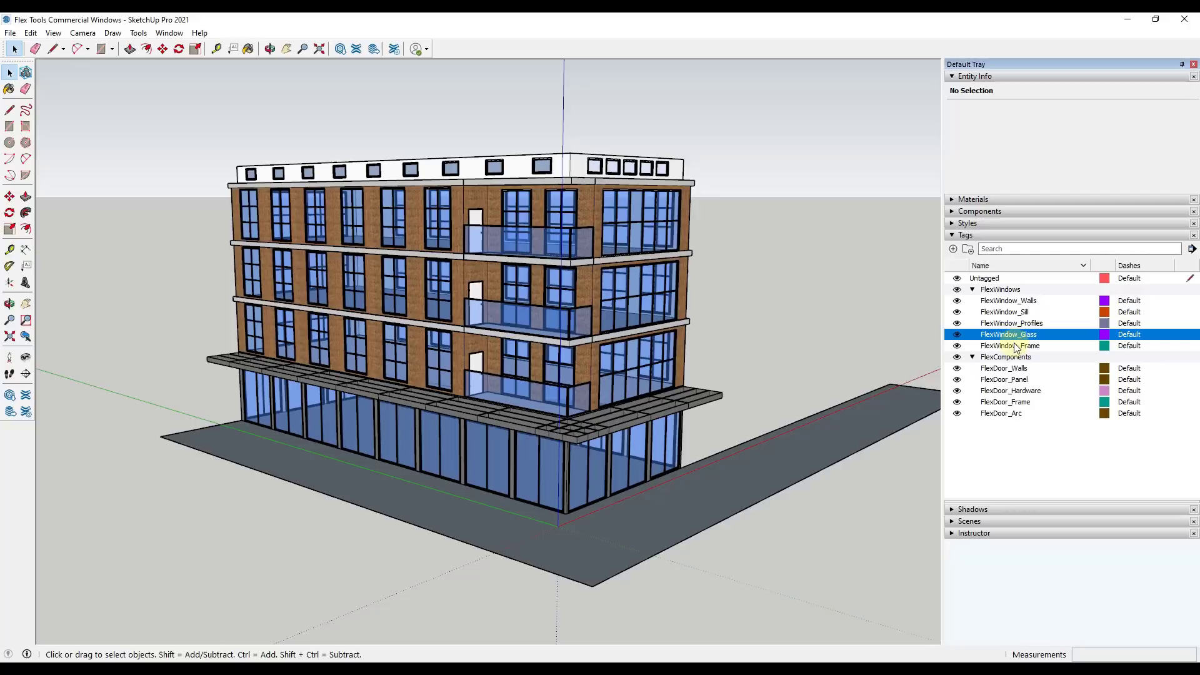
Orbit and zoom closer to the building, then collapse FlexWindows and FlexComponents
middle_drag(617, 481, 581, 438)
scroll(552, 395, up, 3)
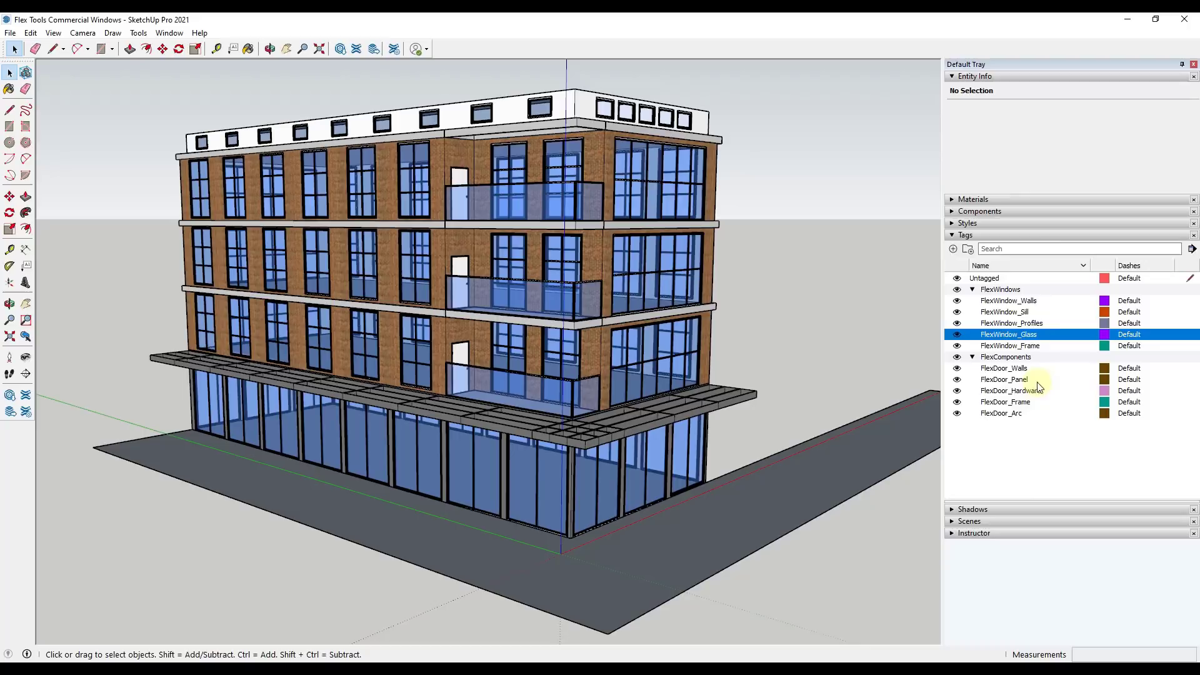
click(973, 290)
click(972, 300)
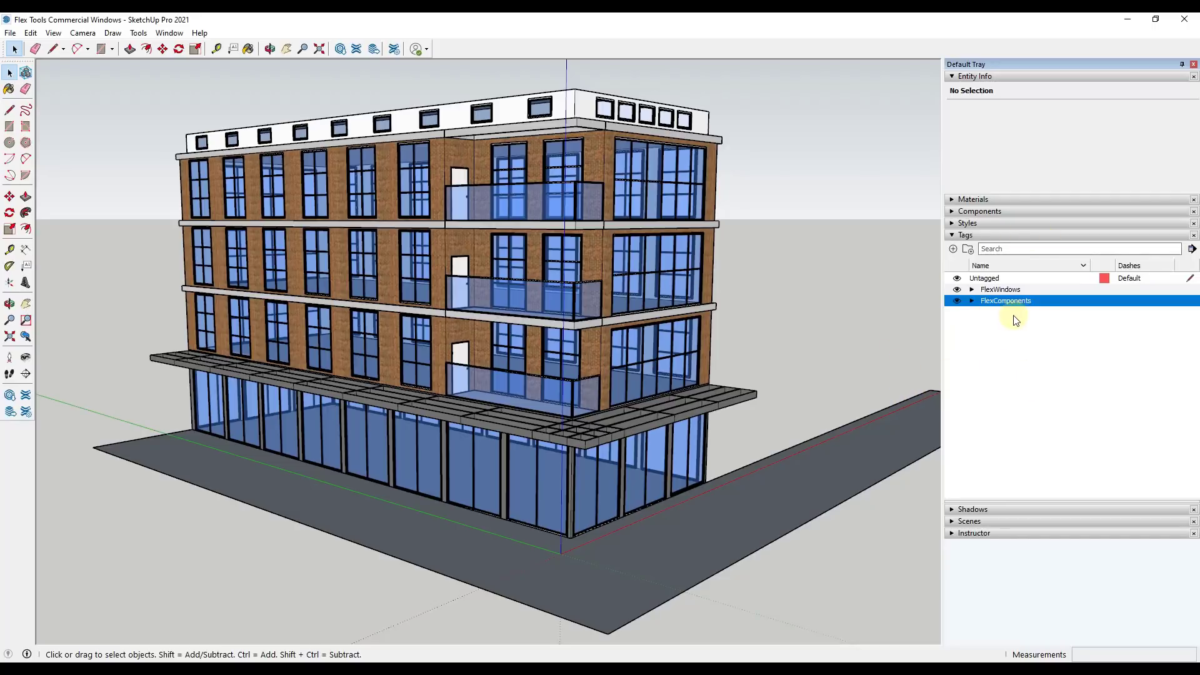
Filter tags by 'flex', clear it, and expand FlexWindows and FlexComponents
click(1016, 248)
text(fle)
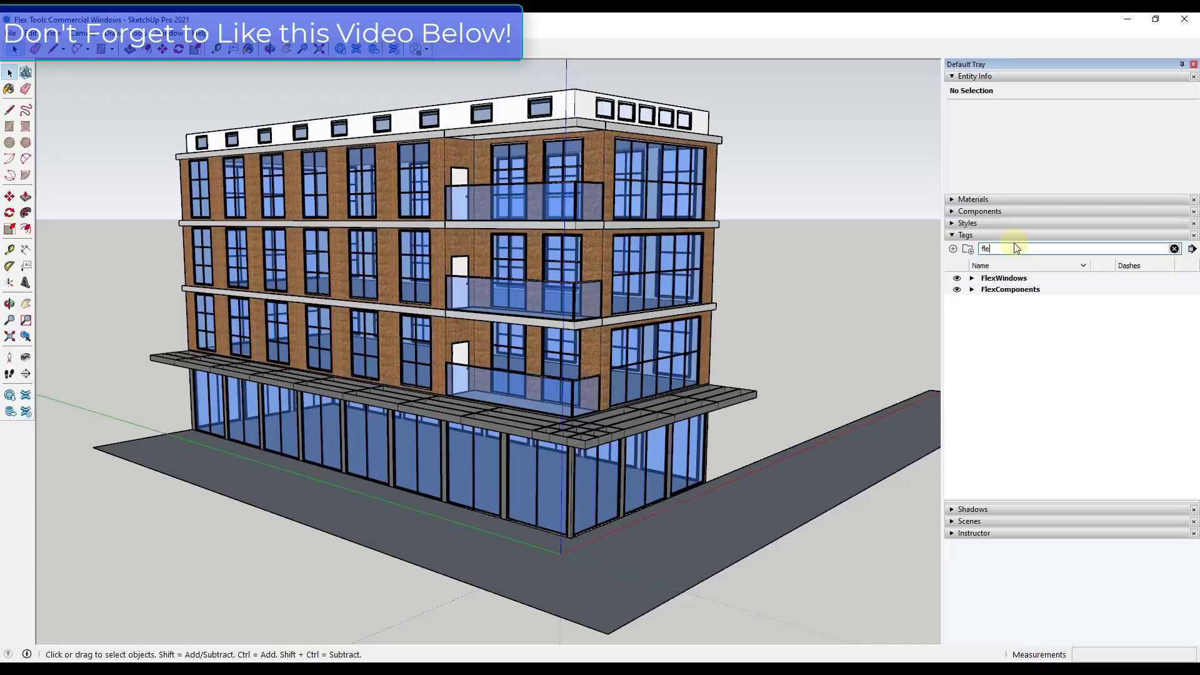
text(x)
key(BackSpace)
key(BackSpace)
key(BackSpace)
key(BackSpace)
key(BackSpace)
key(BackSpace)
key(BackSpace)
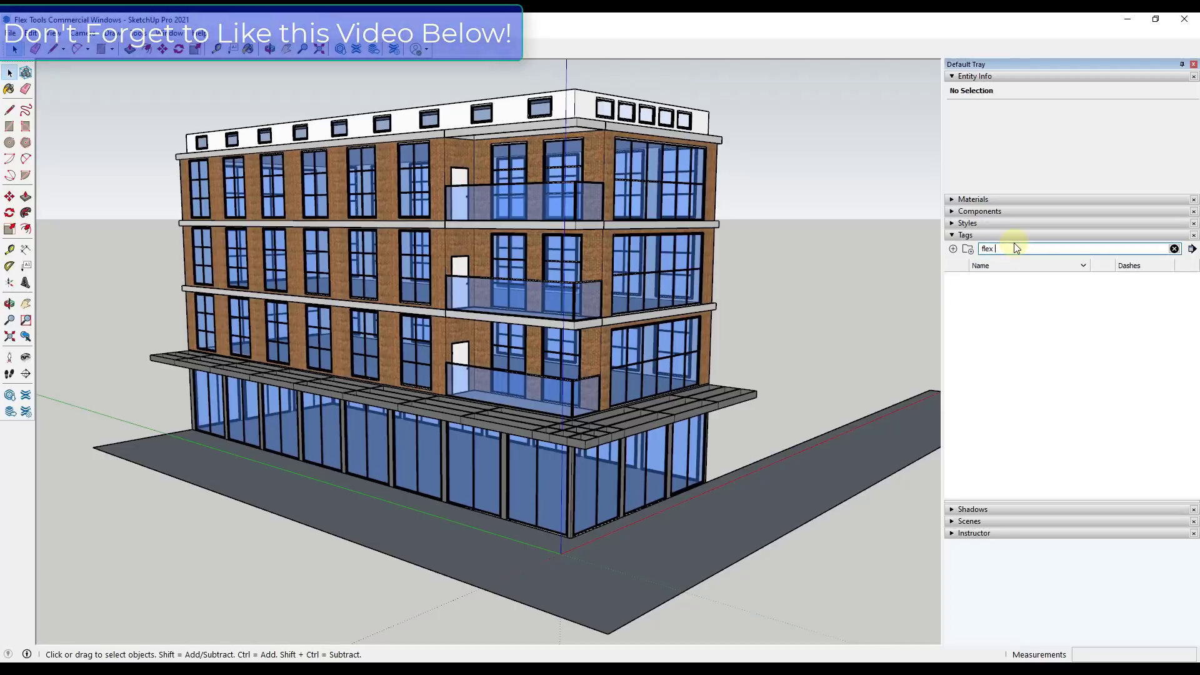
click(971, 288)
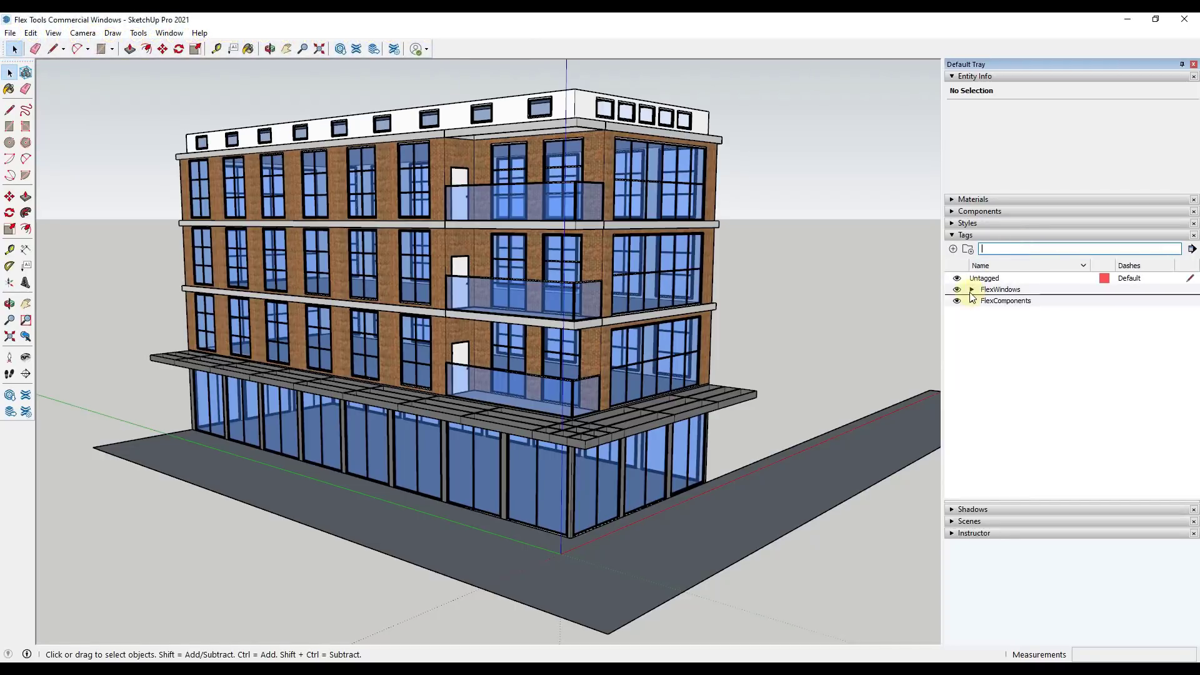
click(972, 357)
Search tags for 'glass' to find FlexWindow_Glass, clear it, and orbit toward open ground
click(1014, 250)
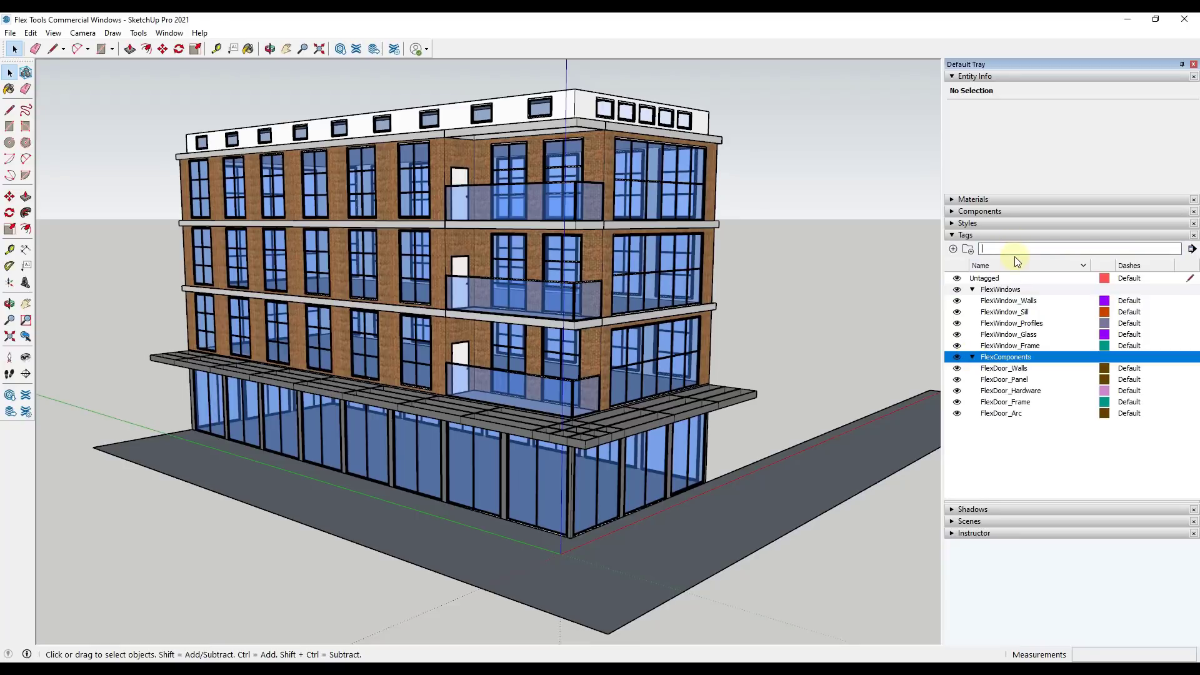
text(glass)
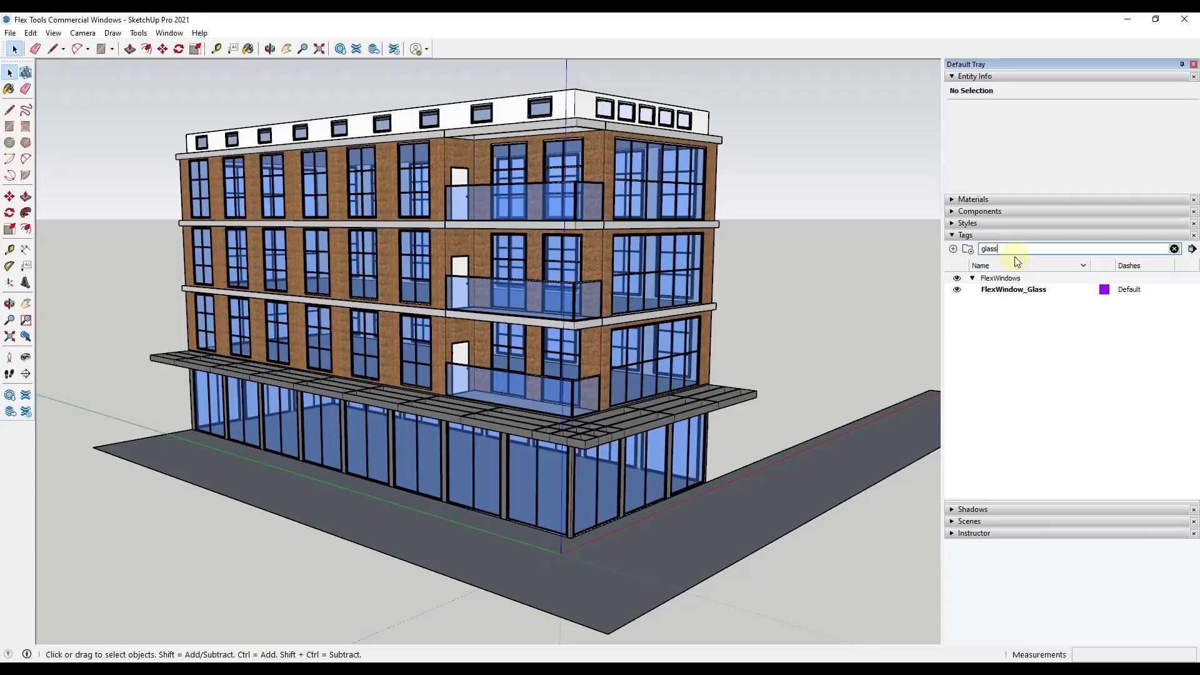
click(999, 288)
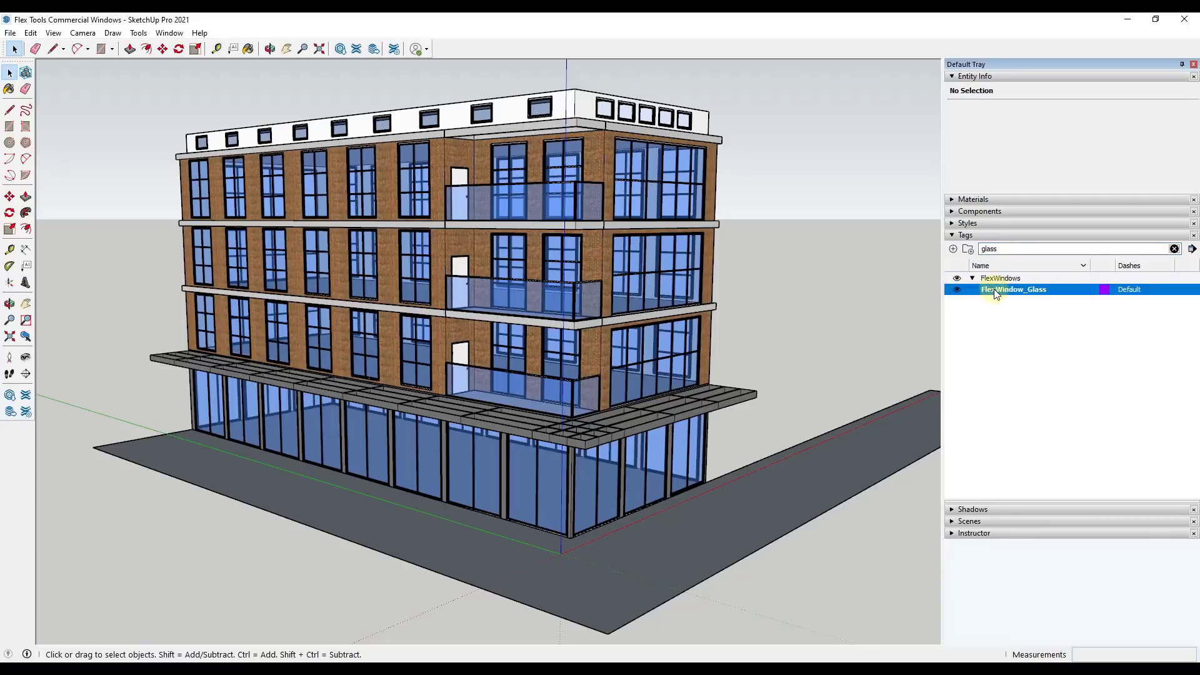
double_click(1000, 248)
key(BackSpace)
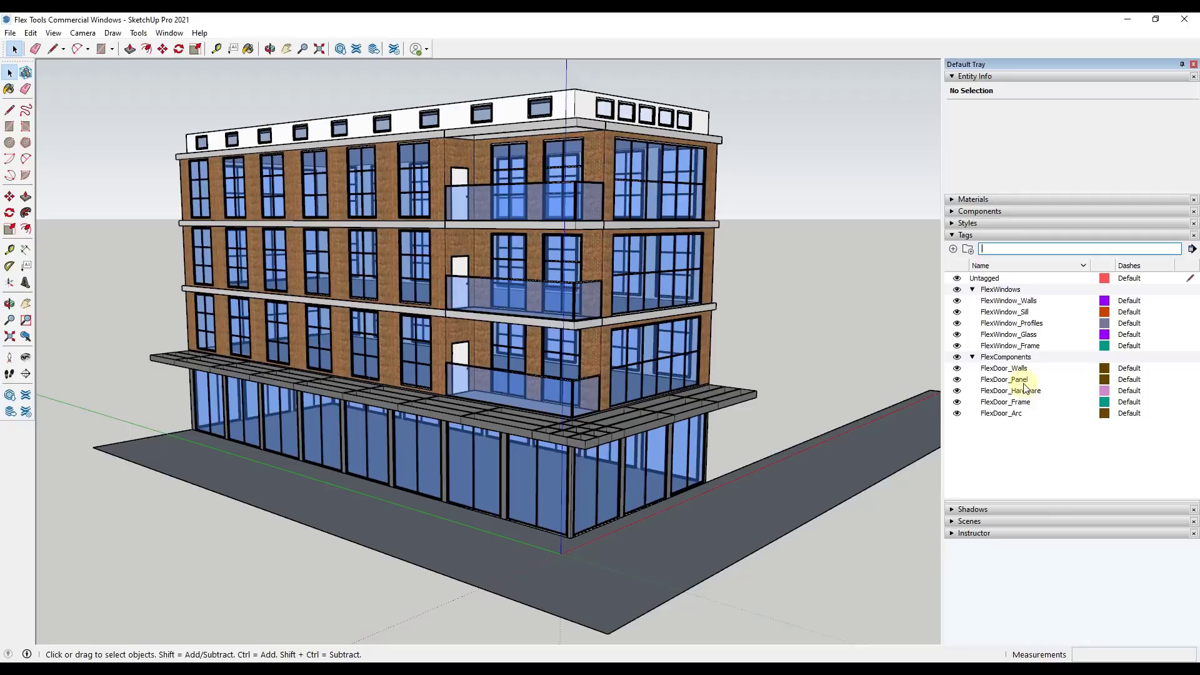
middle_drag(511, 380, 457, 372)
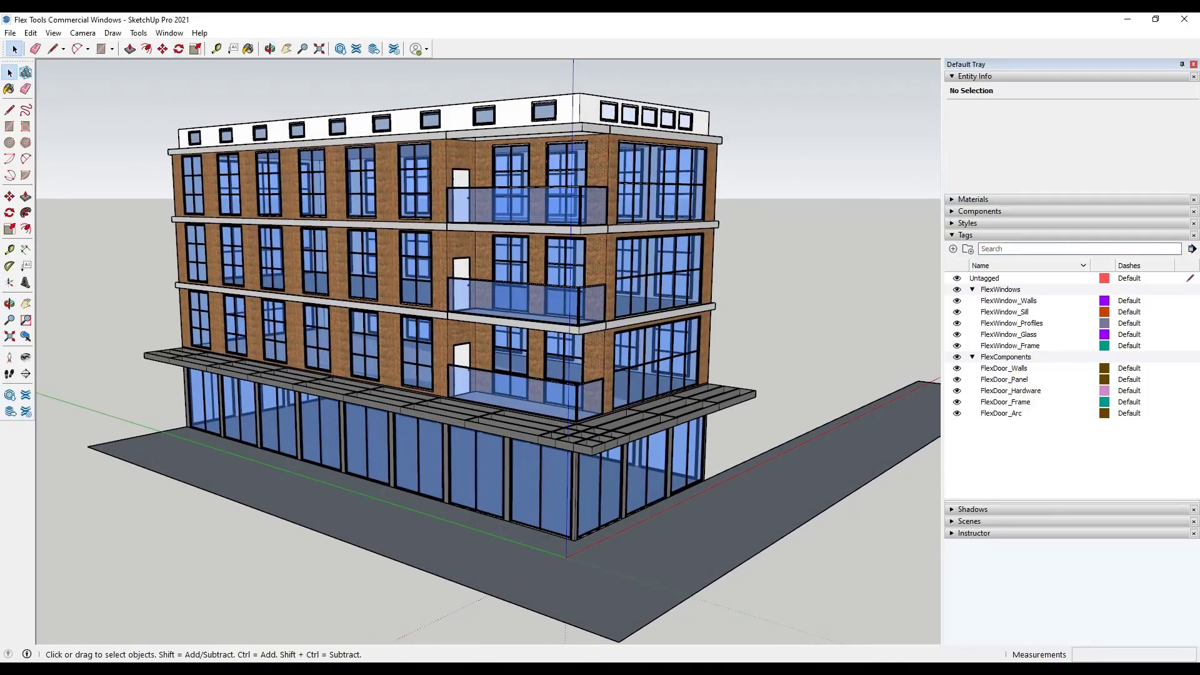
middle_drag(719, 306, 579, 303)
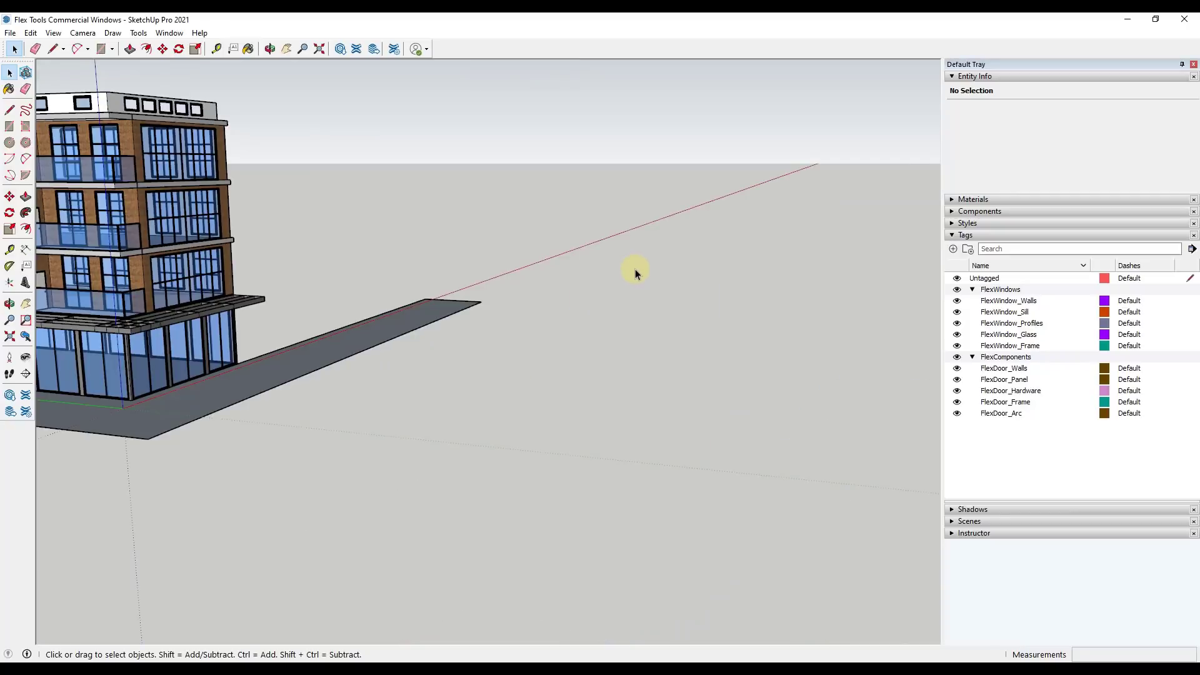
Find the SketchUp Labs Shipping Container in 3D Warehouse and load it directly into the model
click(340, 50)
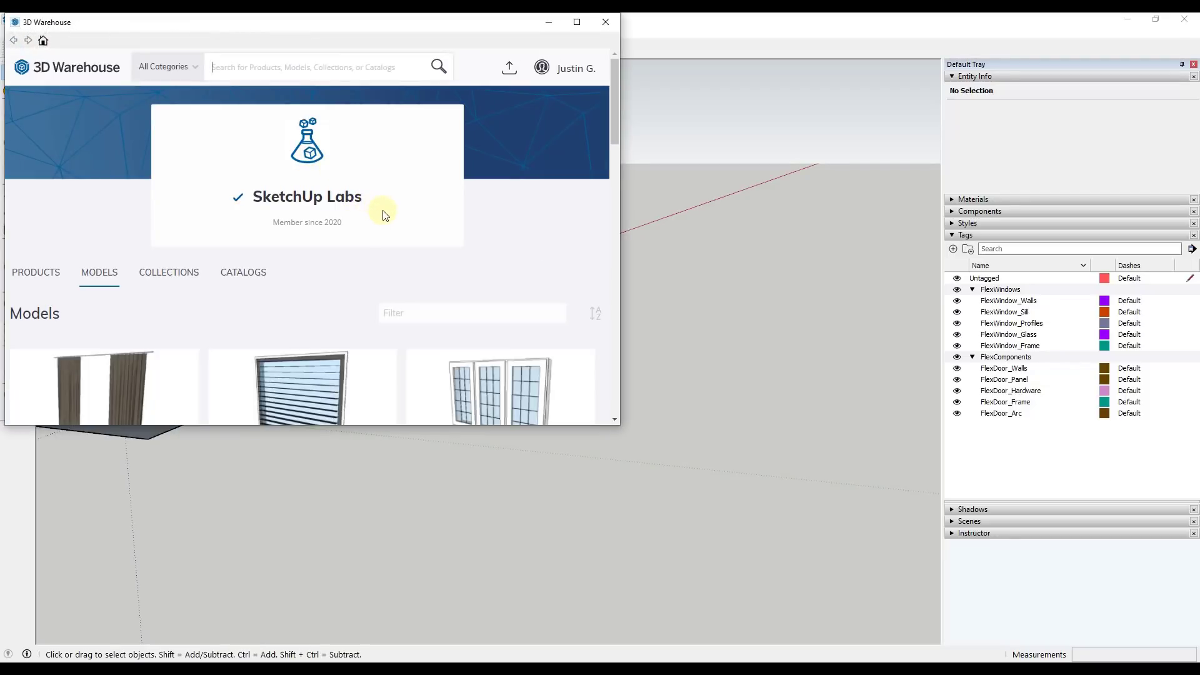
scroll(383, 215, down, 8)
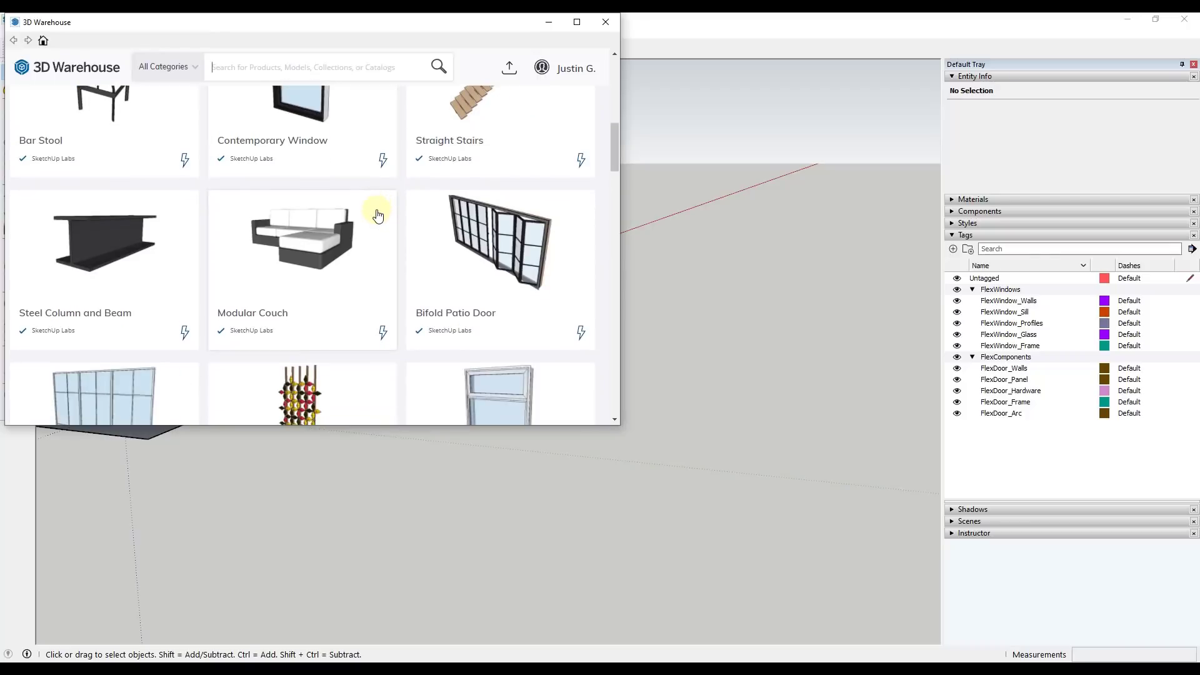
scroll(378, 216, down, 6)
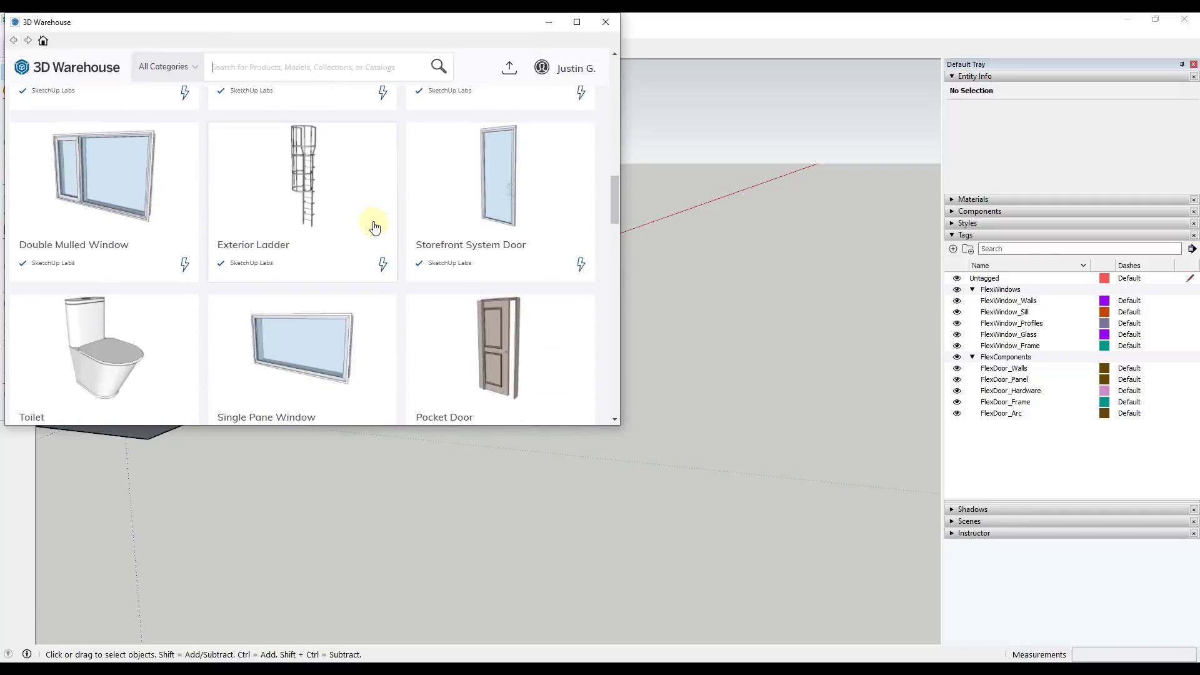
scroll(375, 227, down, 5)
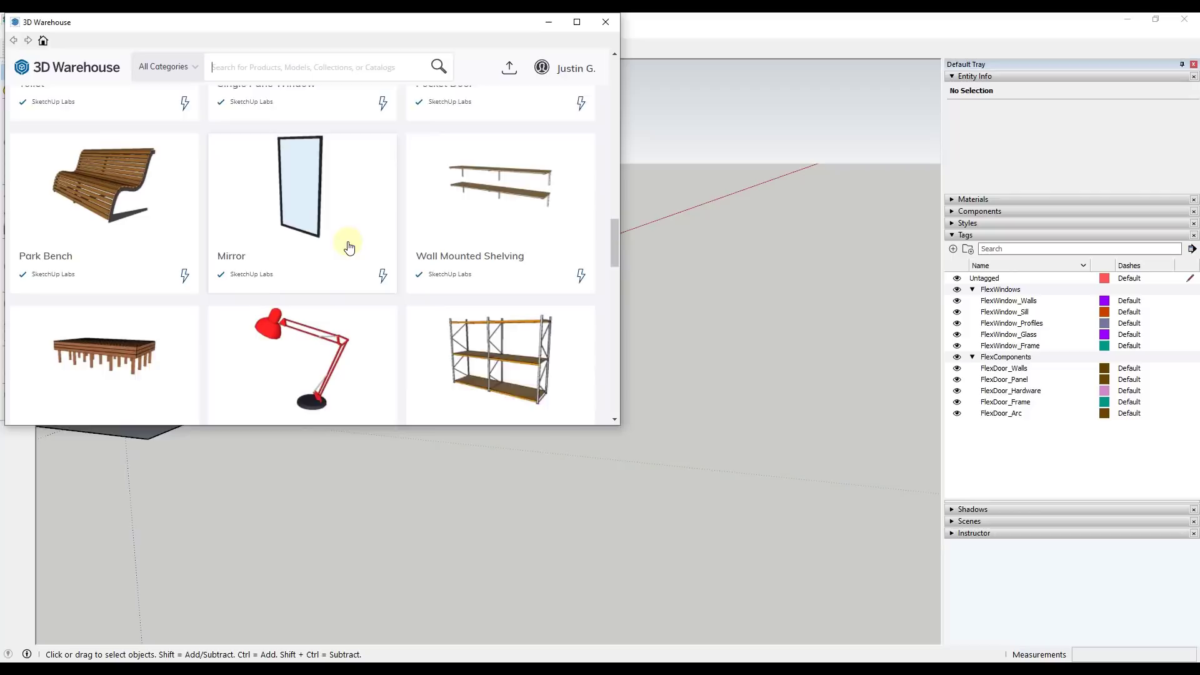
scroll(345, 250, down, 1)
scroll(341, 254, down, 3)
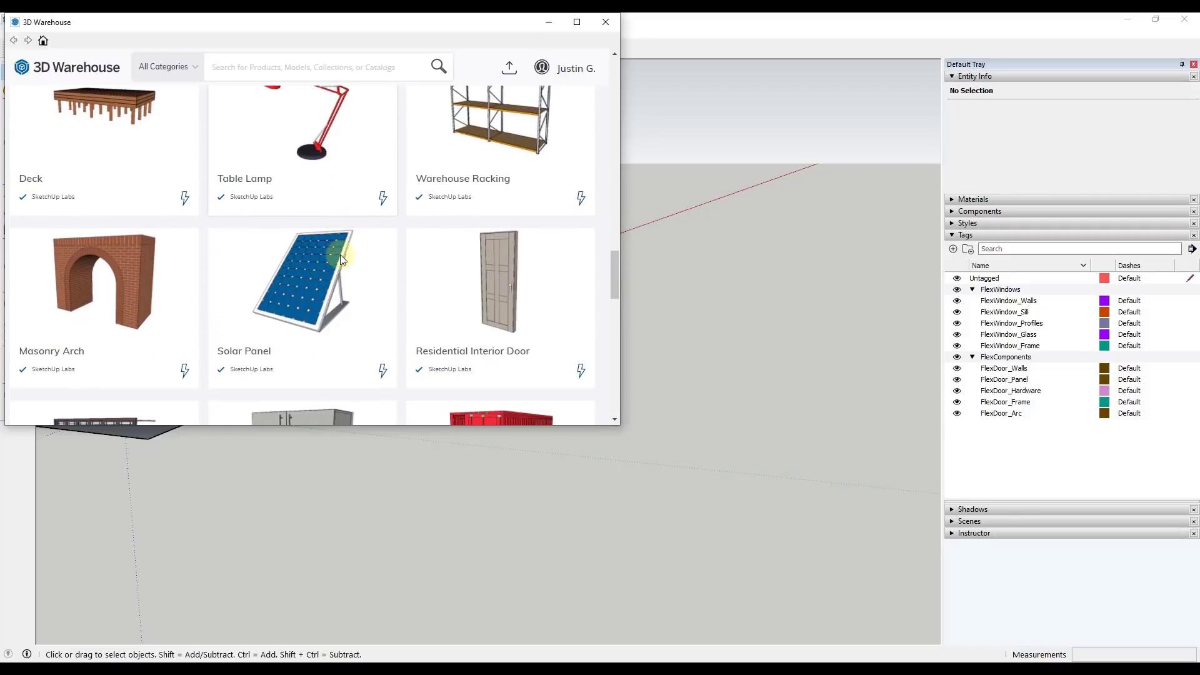
scroll(340, 258, down, 4)
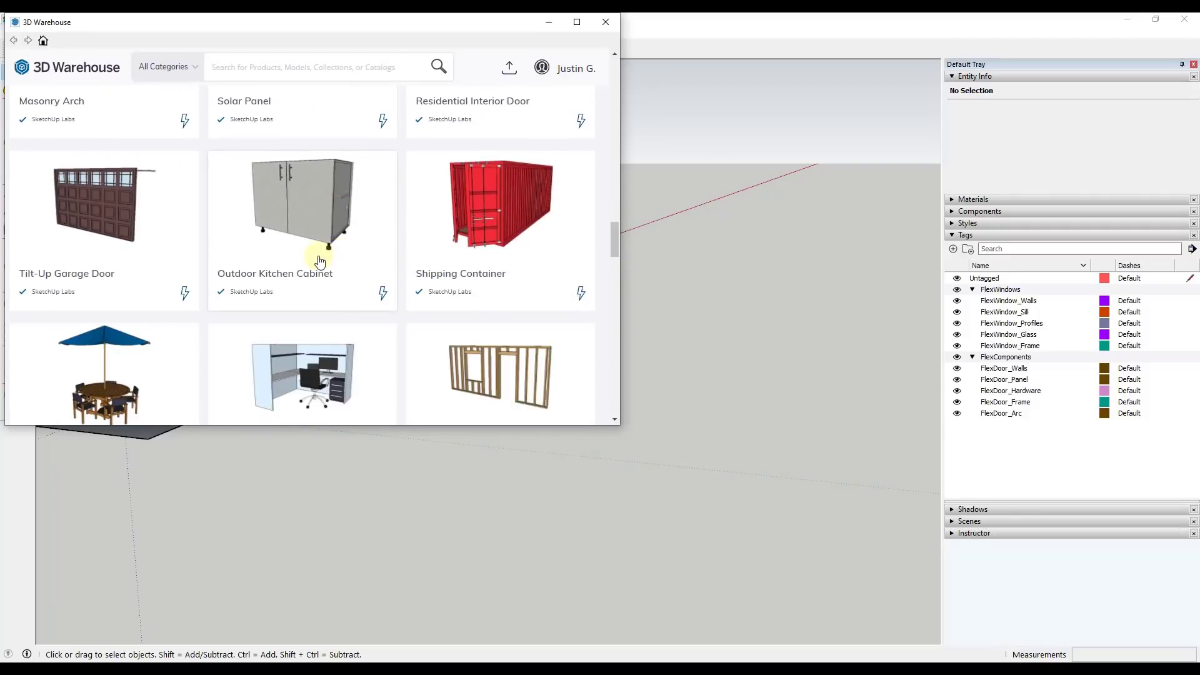
click(490, 303)
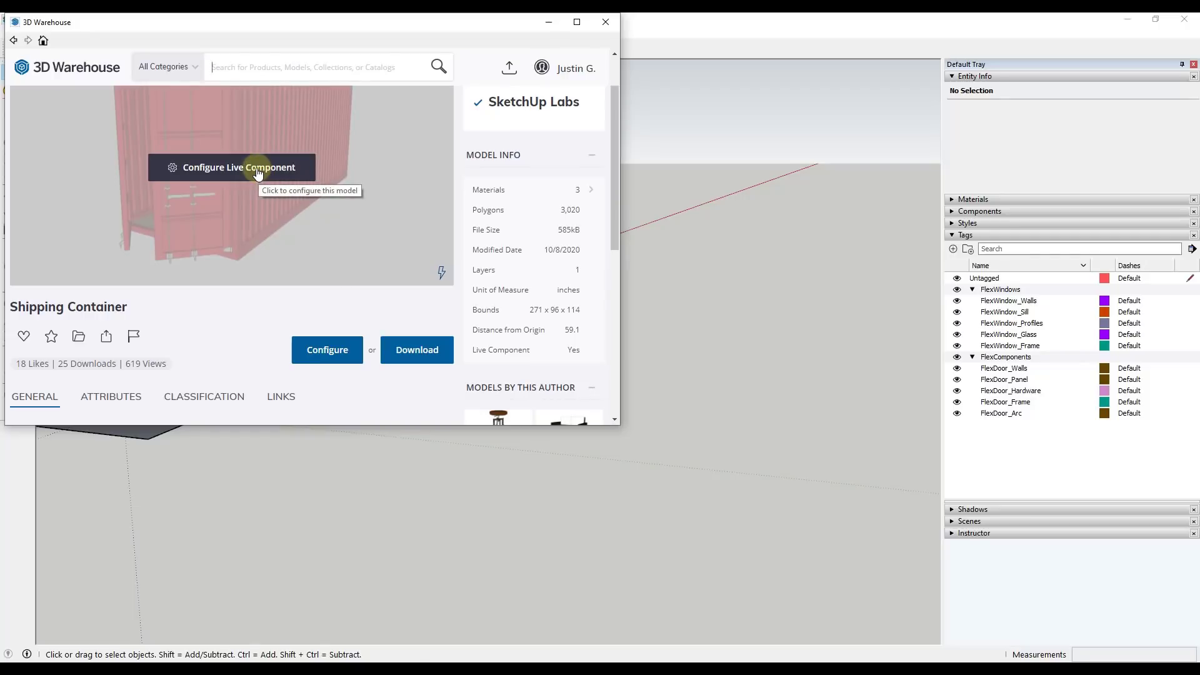
click(416, 348)
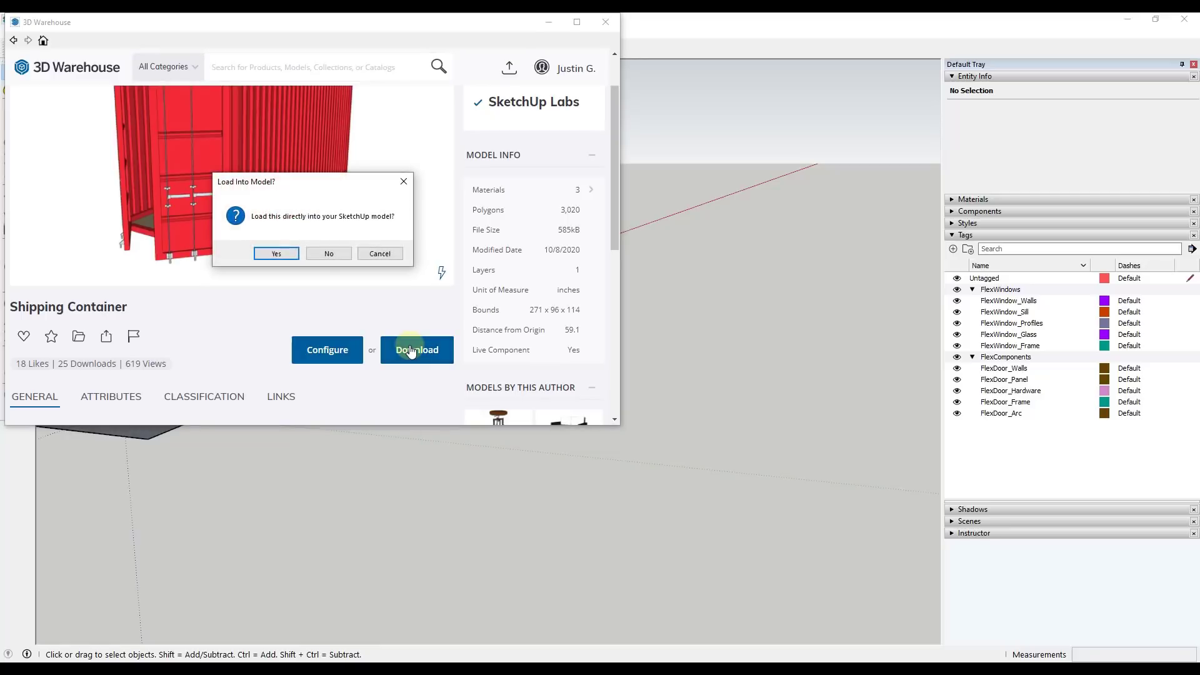
click(277, 253)
Place the Shipping Container on the open ground and zoom in on it
click(550, 431)
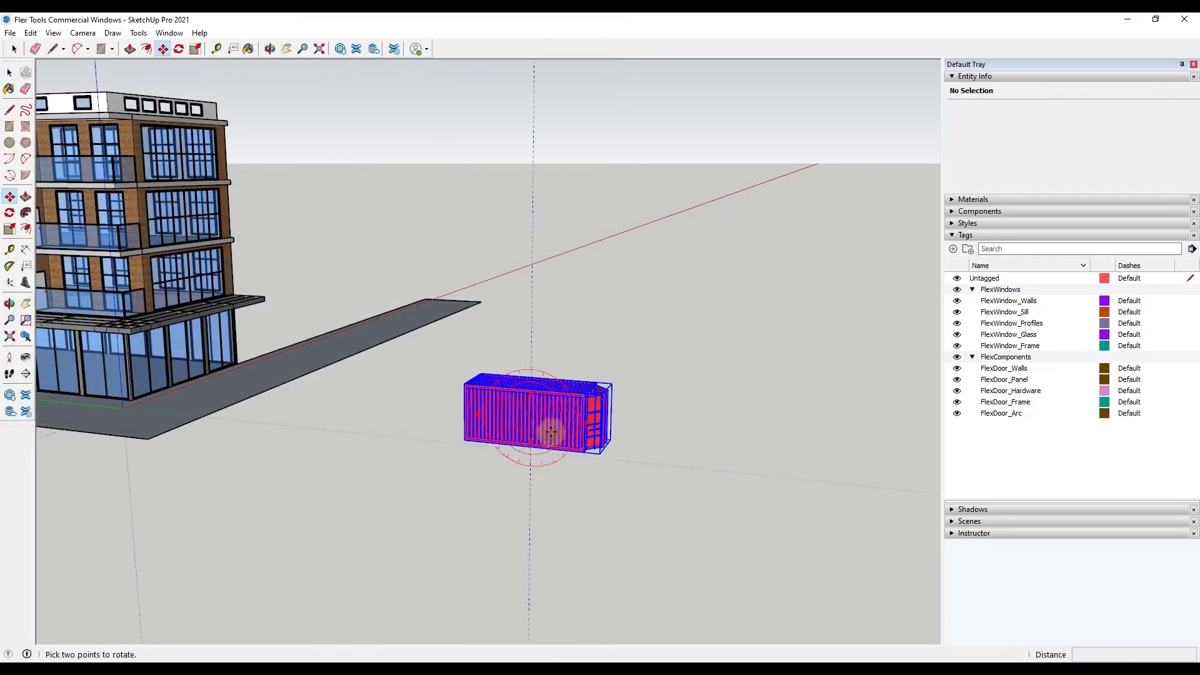
scroll(551, 431, up, 3)
middle_drag(565, 437, 452, 406)
scroll(406, 359, up, 3)
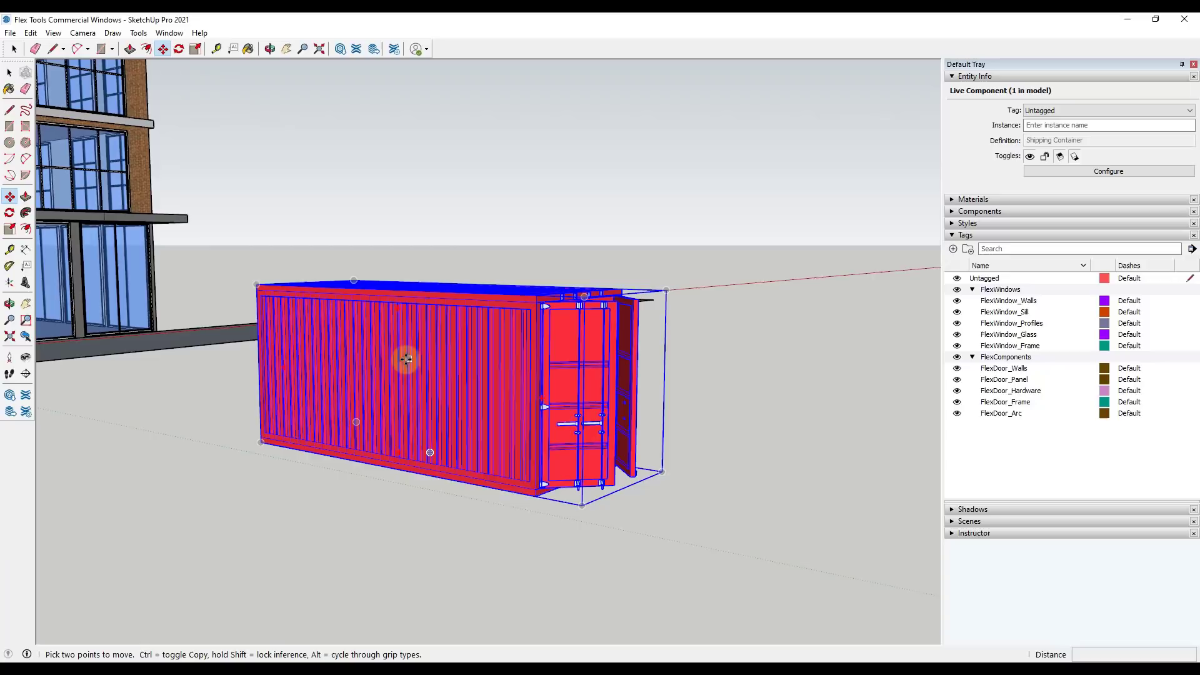
Configure the live component with height 8.5ft and length 8ft
right_click(406, 359)
click(462, 446)
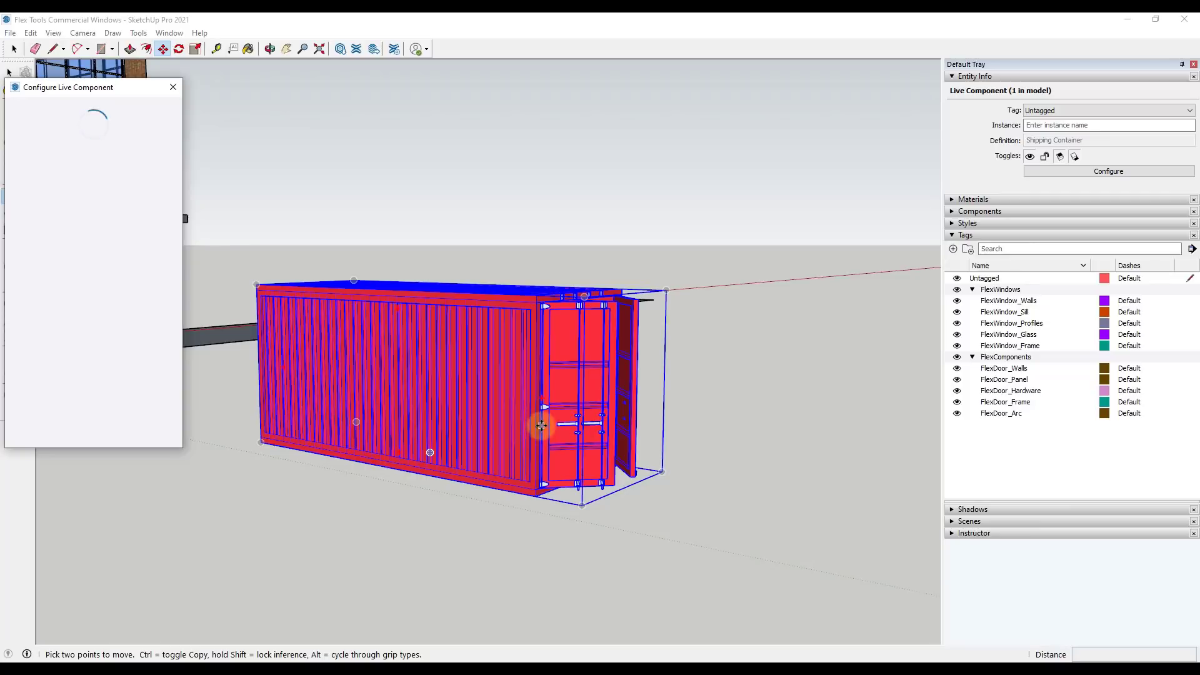
click(954, 235)
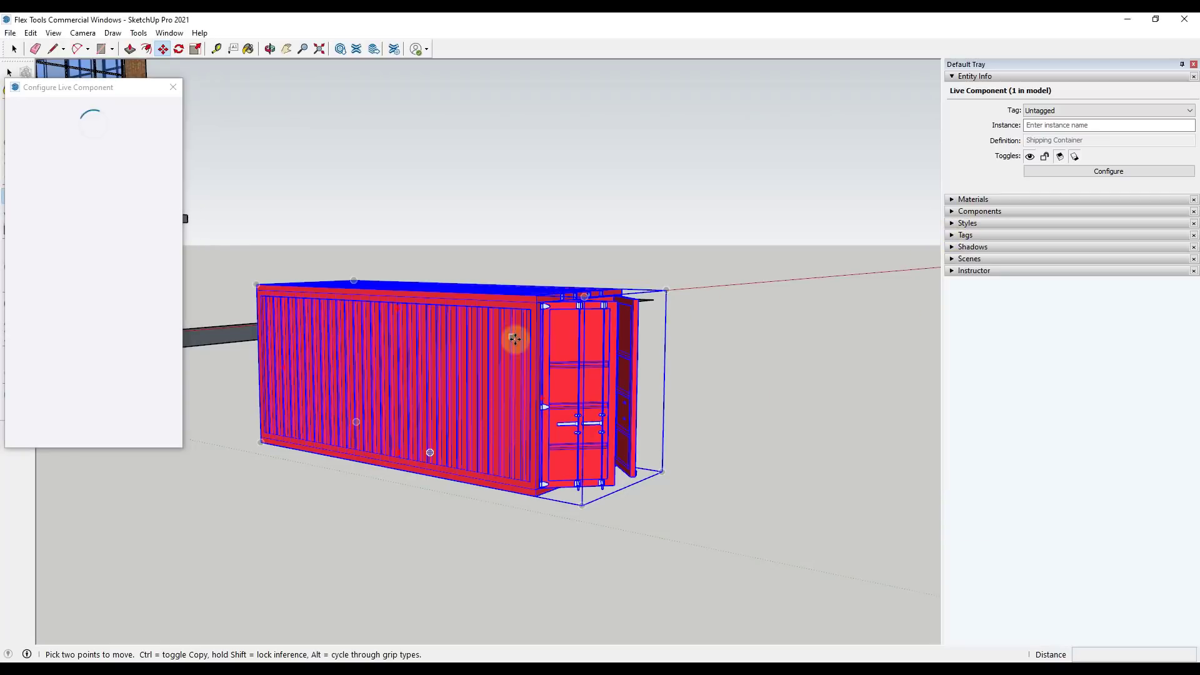
scroll(513, 338, up, 2)
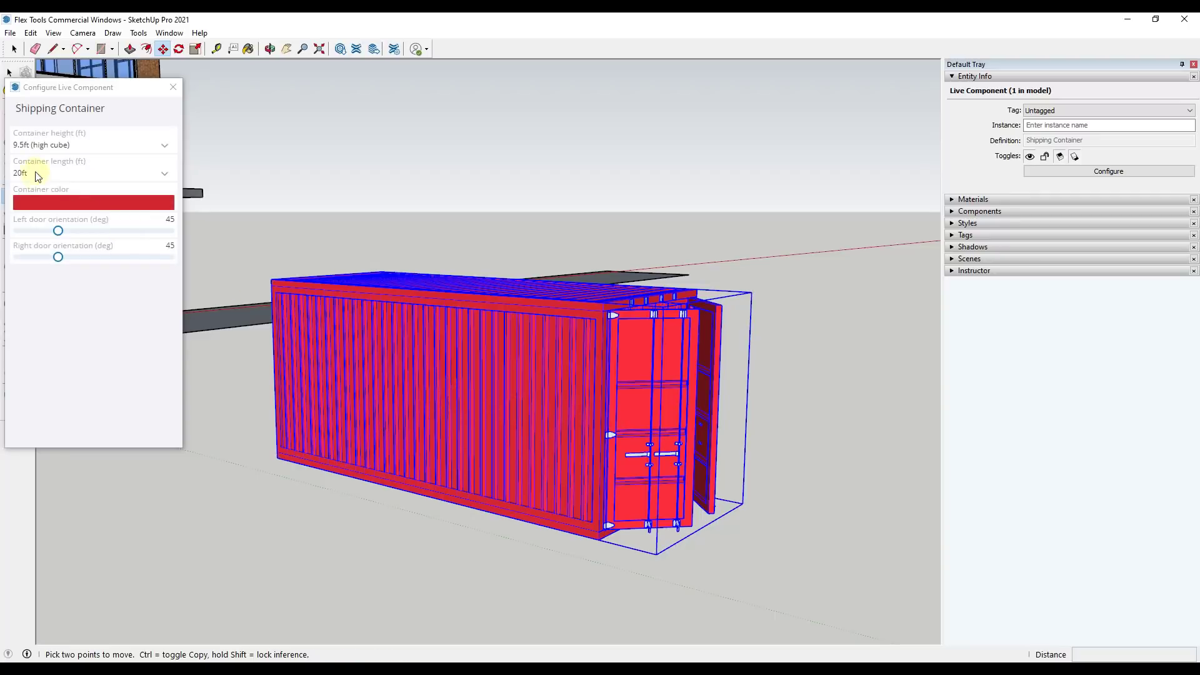
click(74, 150)
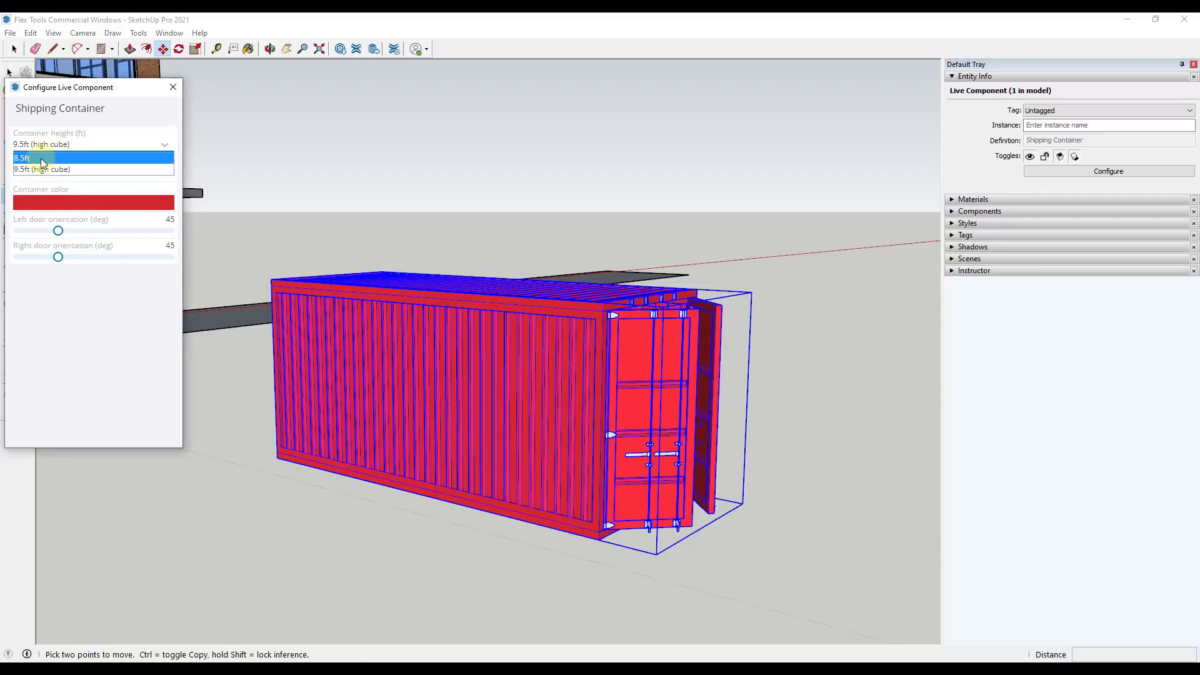
click(40, 159)
click(51, 173)
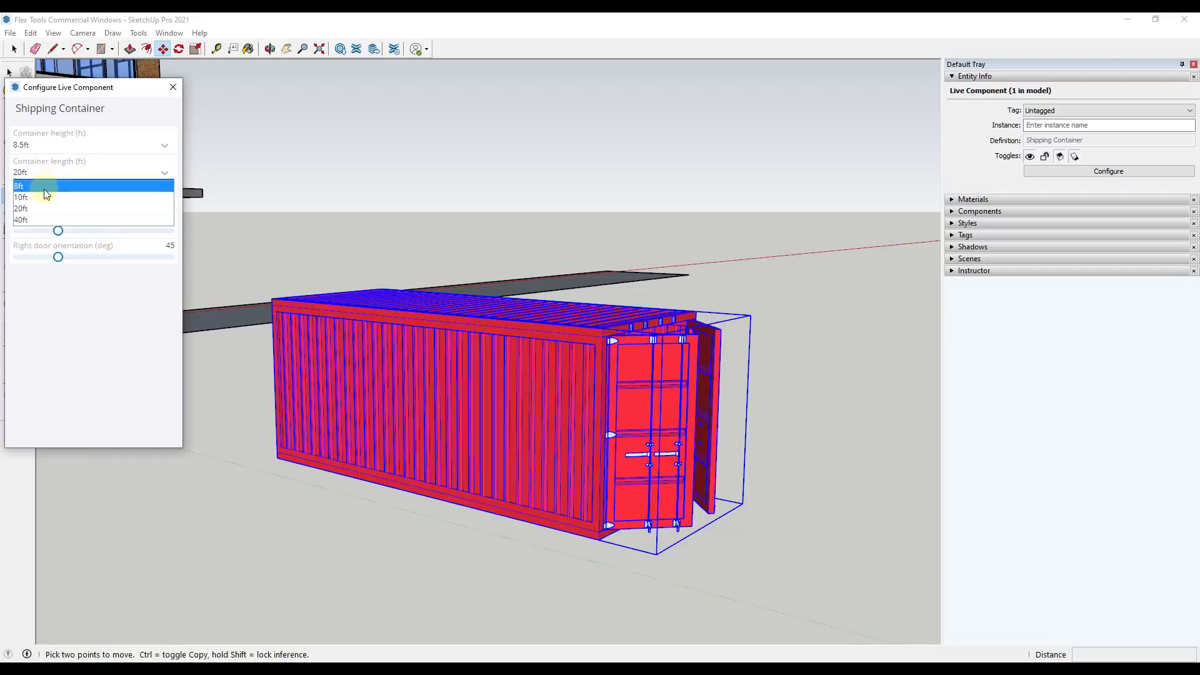
click(32, 196)
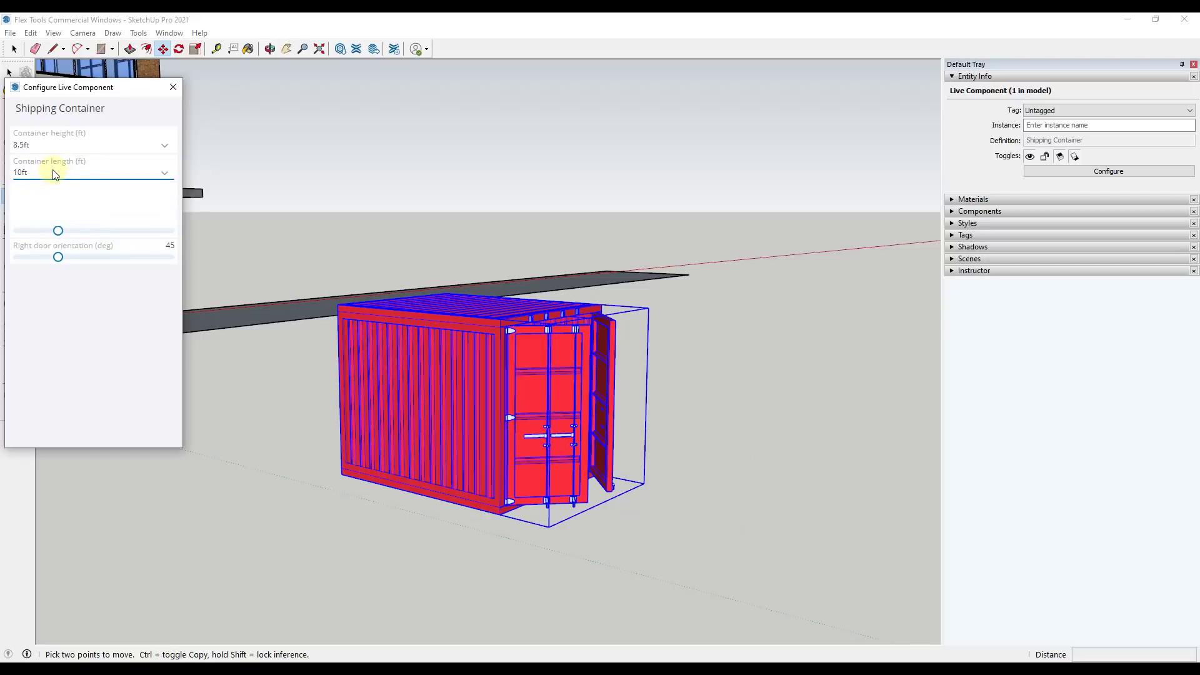
click(54, 173)
click(33, 183)
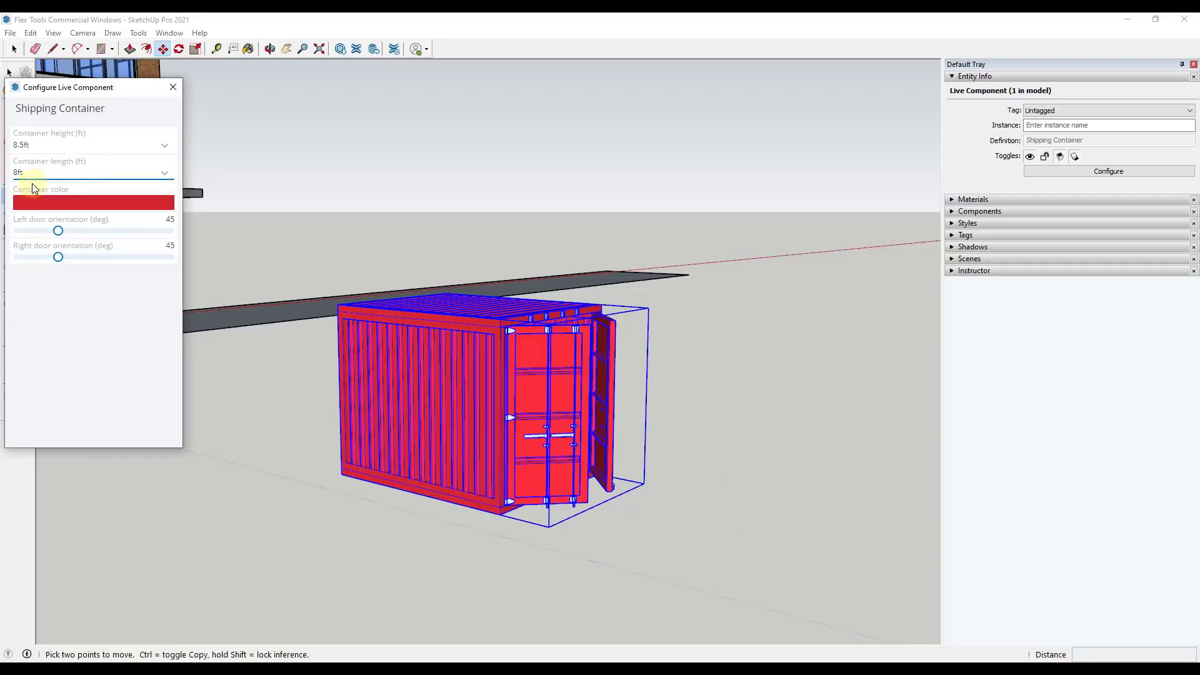
Recolour the Shipping Container blue-grey in the colour picker
click(73, 201)
mouse_move(82, 260)
mouse_down()
mouse_move(124, 257)
mouse_move(68, 234)
mouse_up()
click(119, 282)
drag(119, 281, 118, 280)
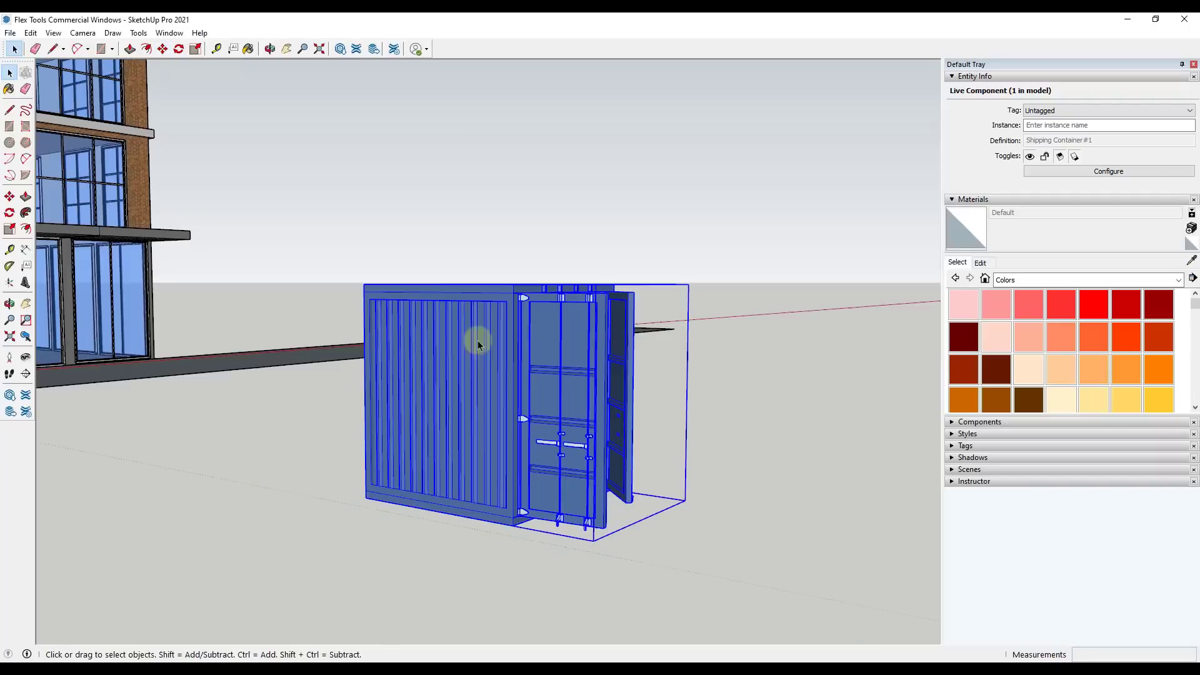
Orbit slightly around the Shipping Container to view its top
mouse_move(543, 394)
middle_down()
mouse_move(503, 399)
mouse_move(524, 394)
middle_up()
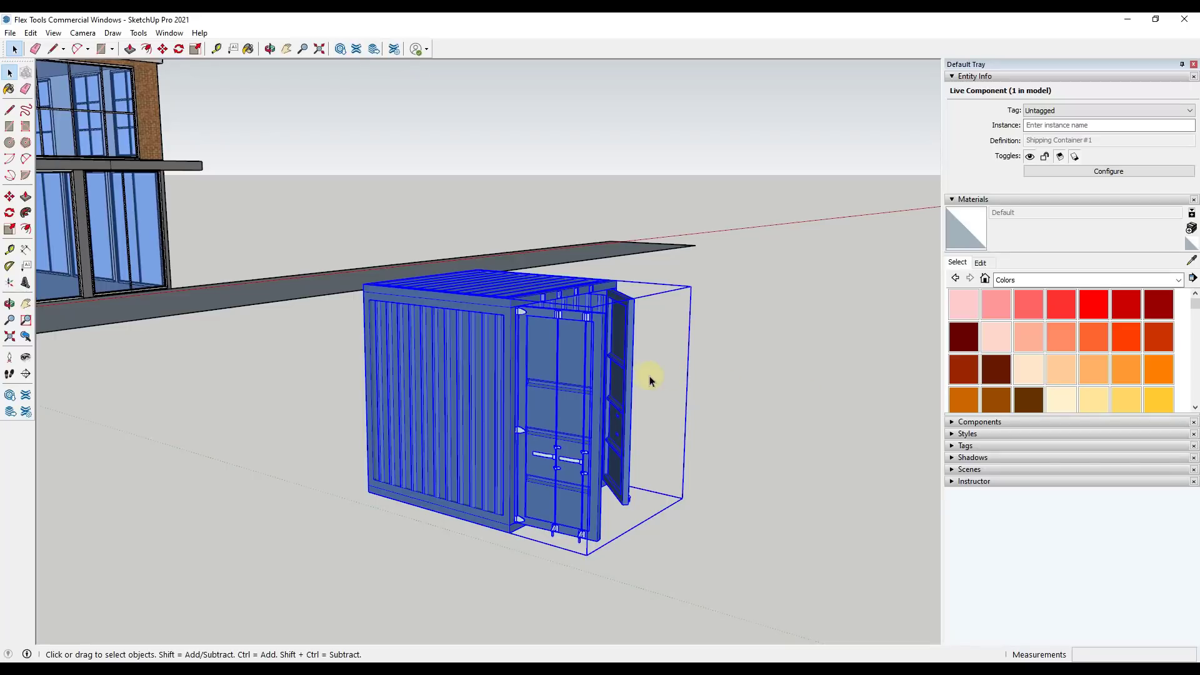
middle_drag(648, 377, 648, 369)
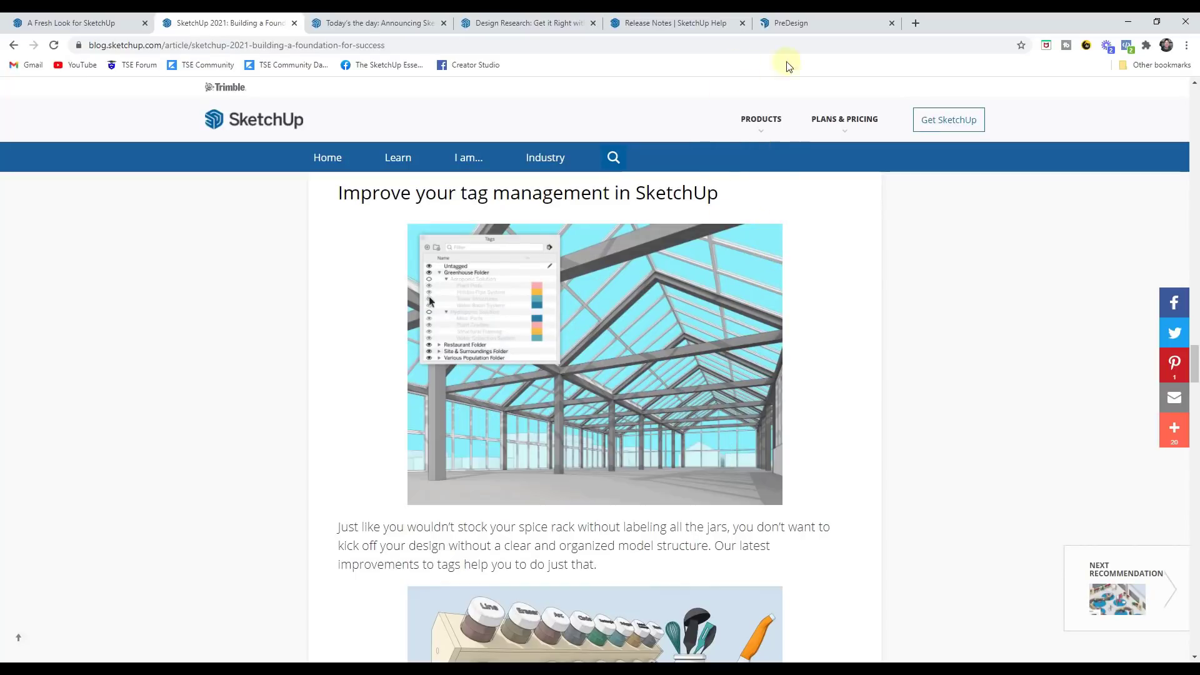
Start a new PreDesign study named Office
click(814, 25)
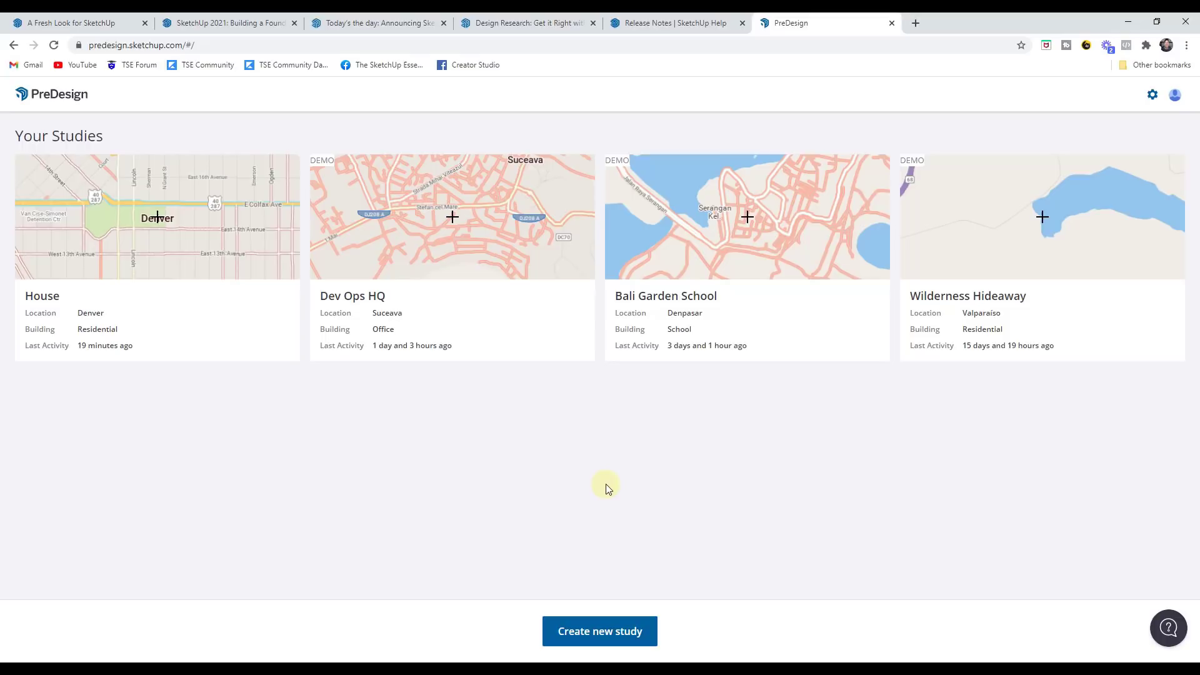
click(590, 636)
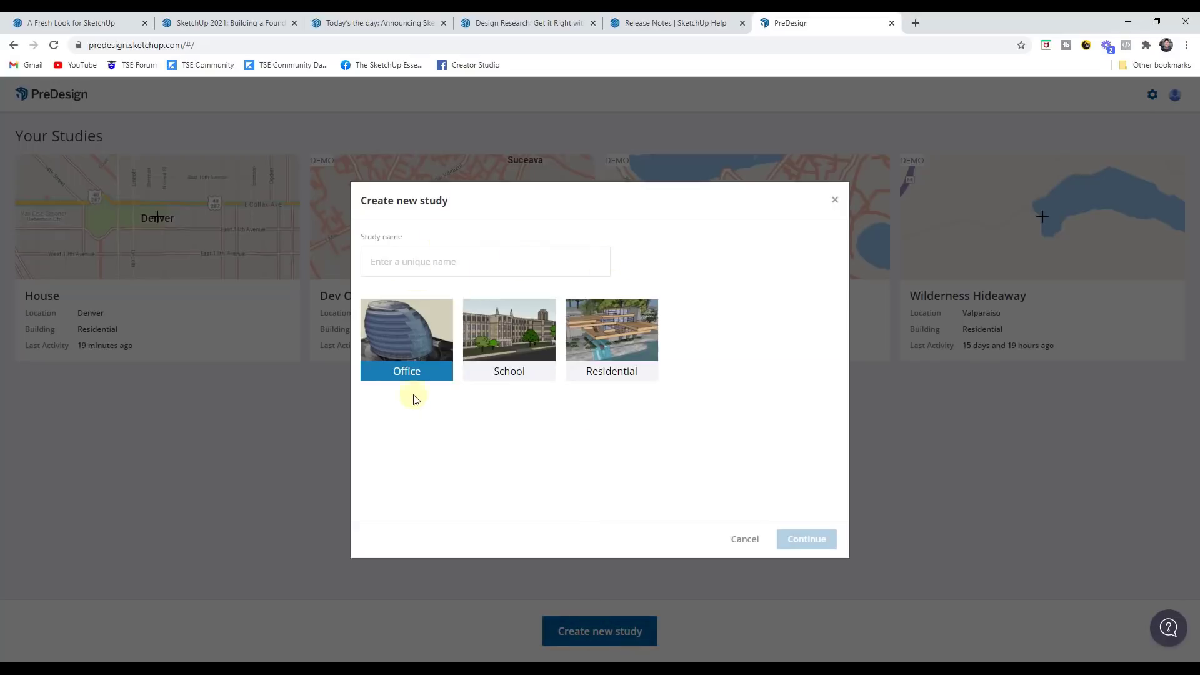
click(409, 263)
text(Office)
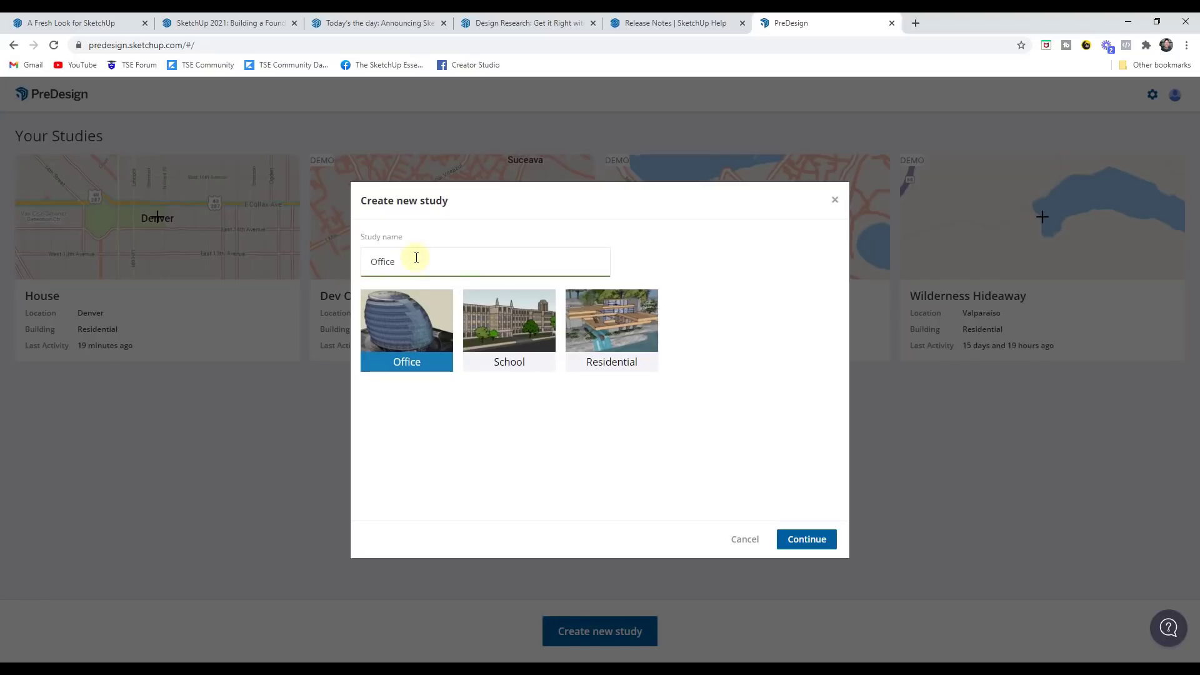
click(813, 539)
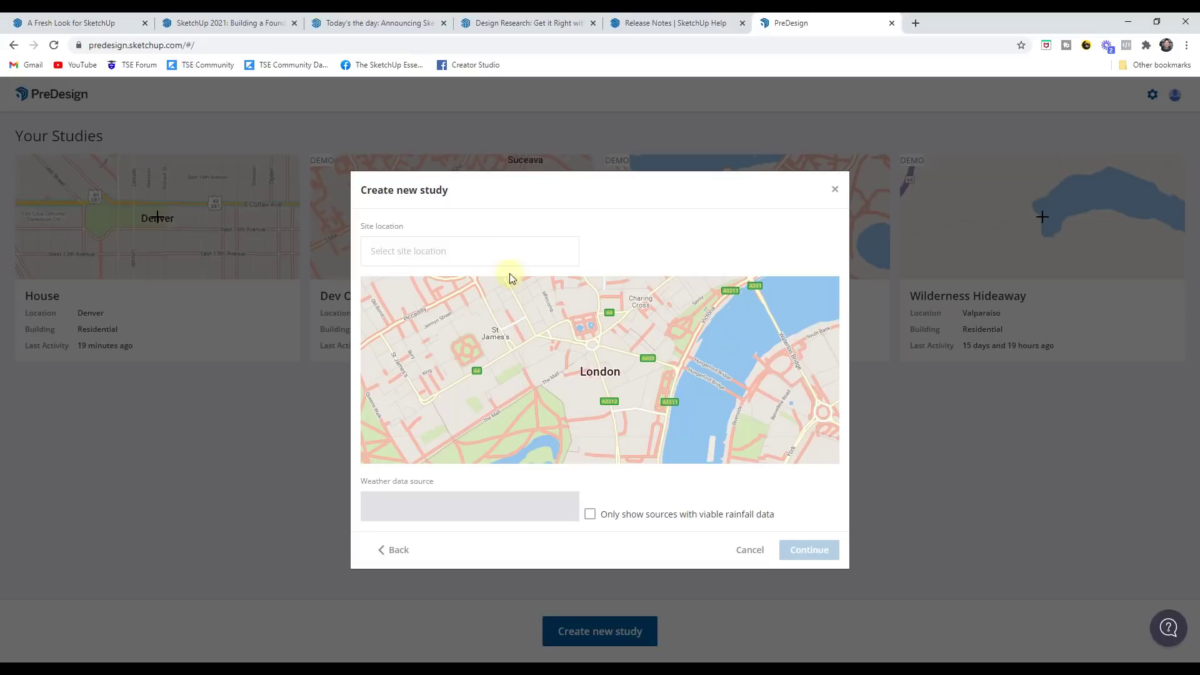
Site the Office study in Fort Collins with a nearby weather station and create it
click(434, 253)
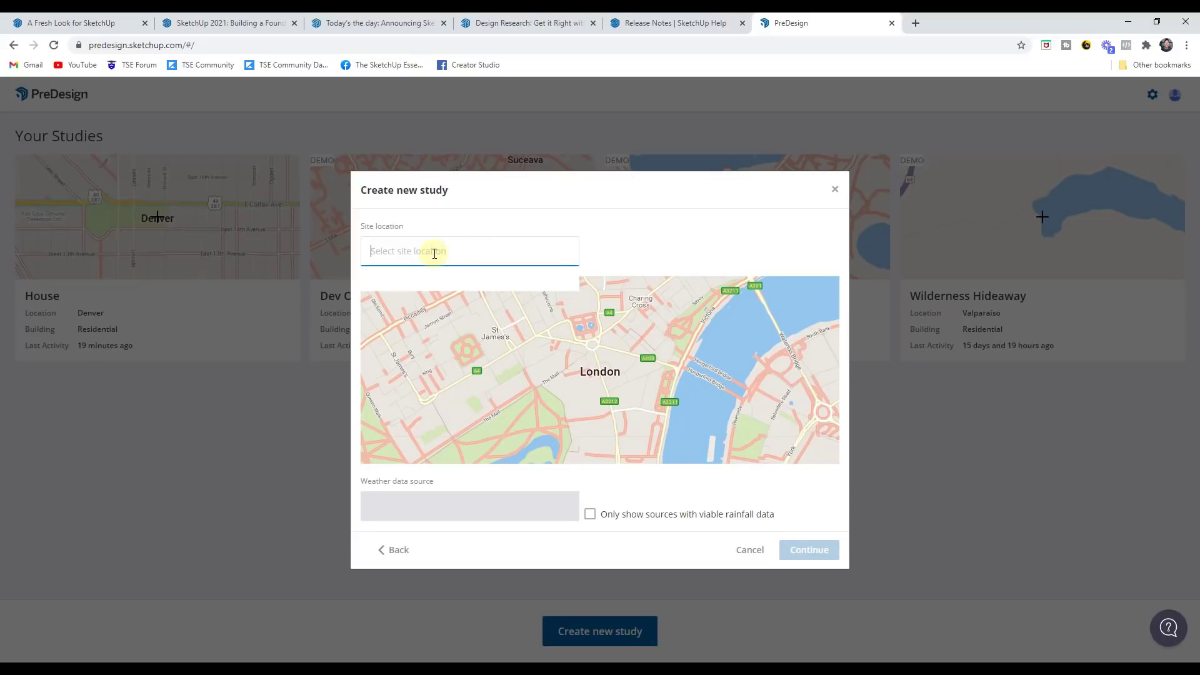
text(Fort Collins)
click(434, 283)
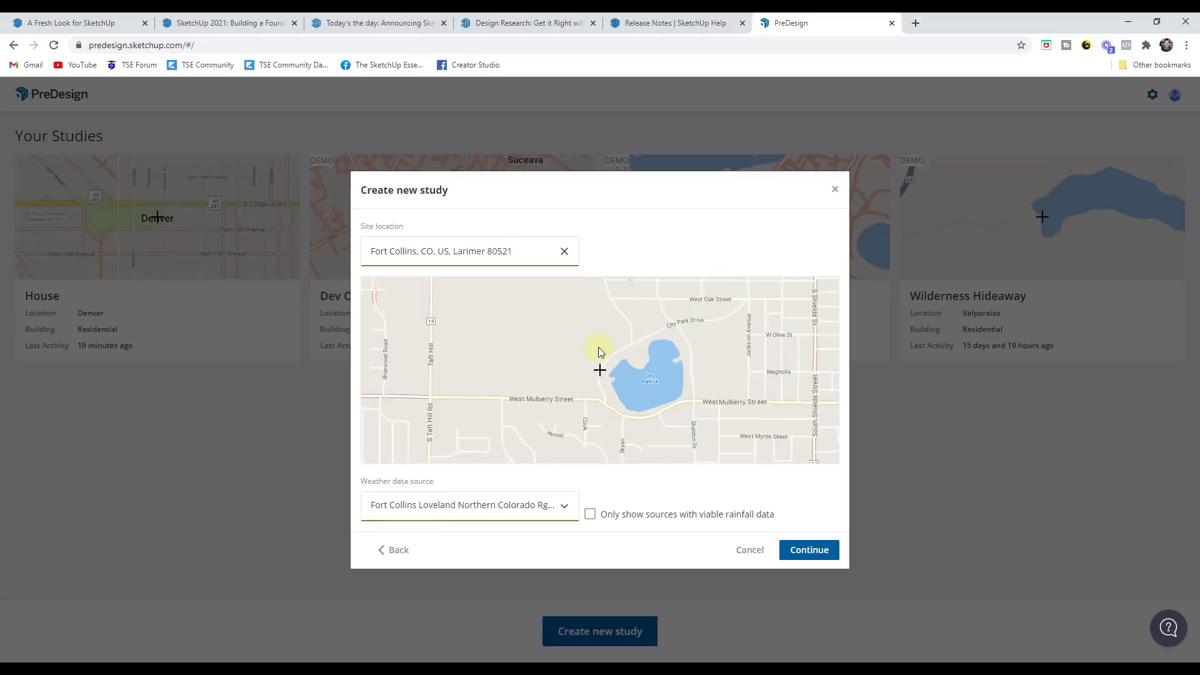
click(548, 505)
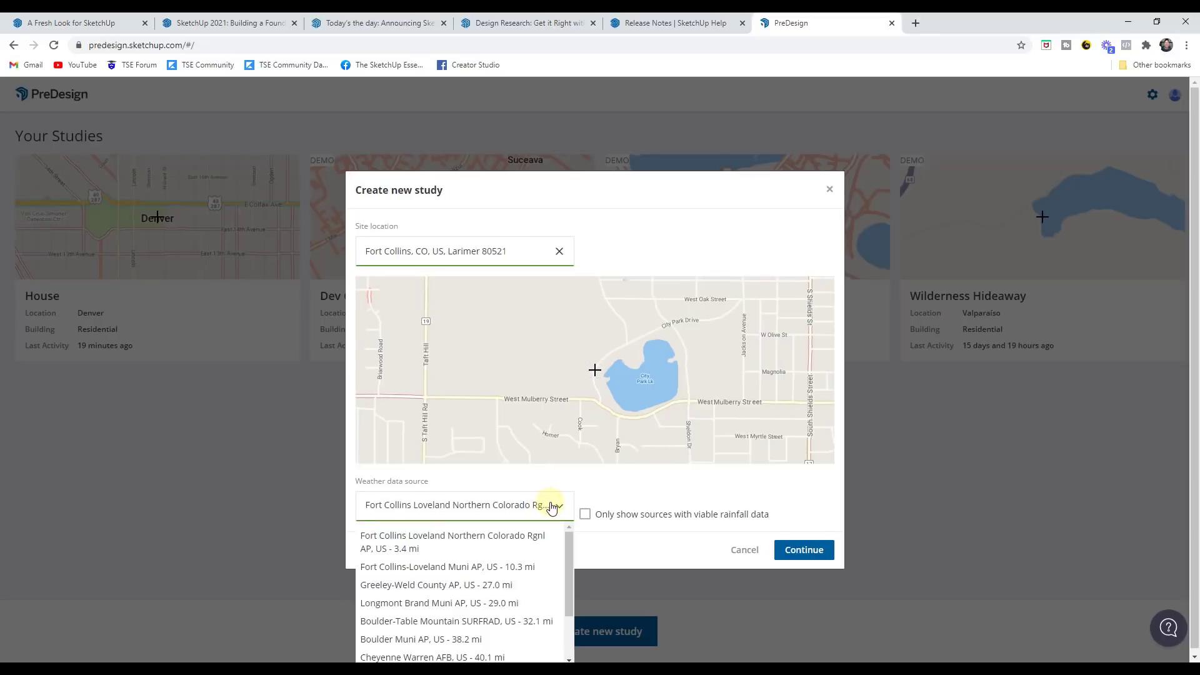
click(796, 550)
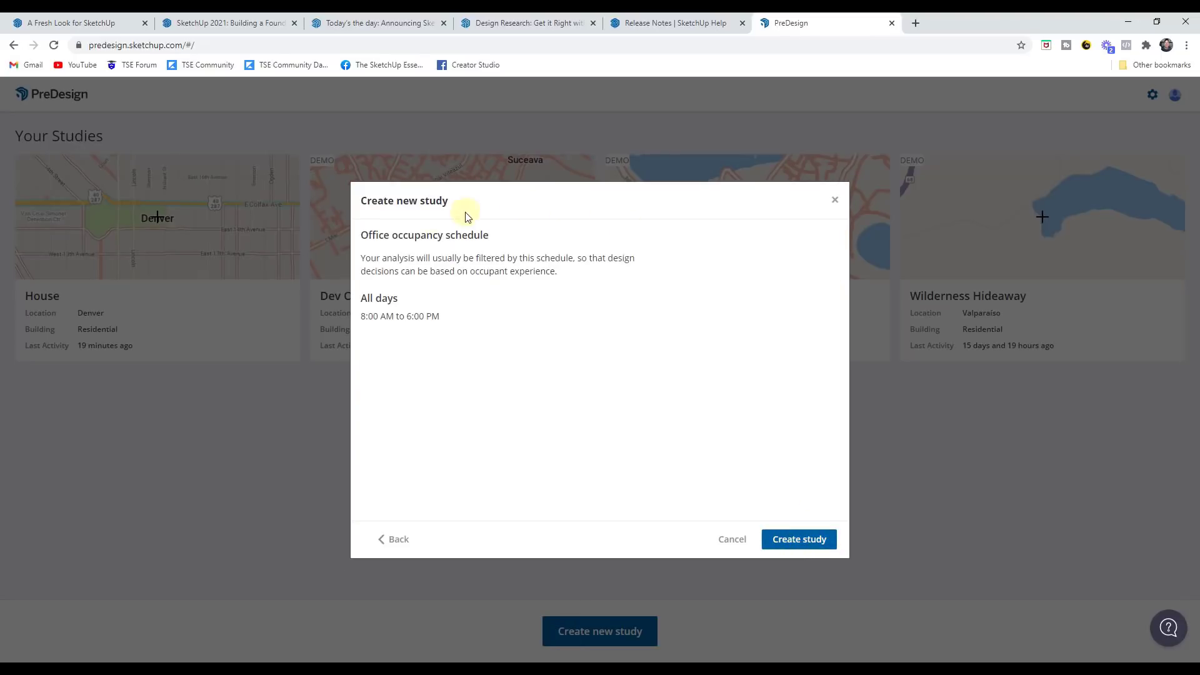
click(801, 541)
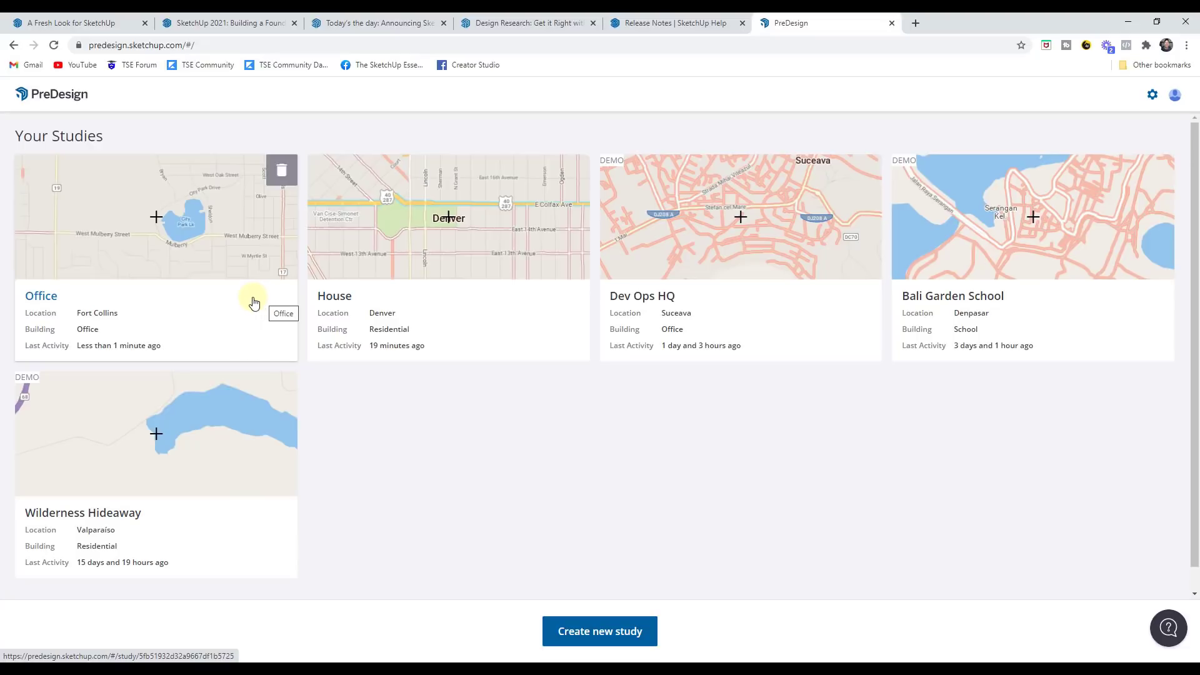
Open the Office study, review its architectural response chart, and show glazing ratio suggestions
click(172, 236)
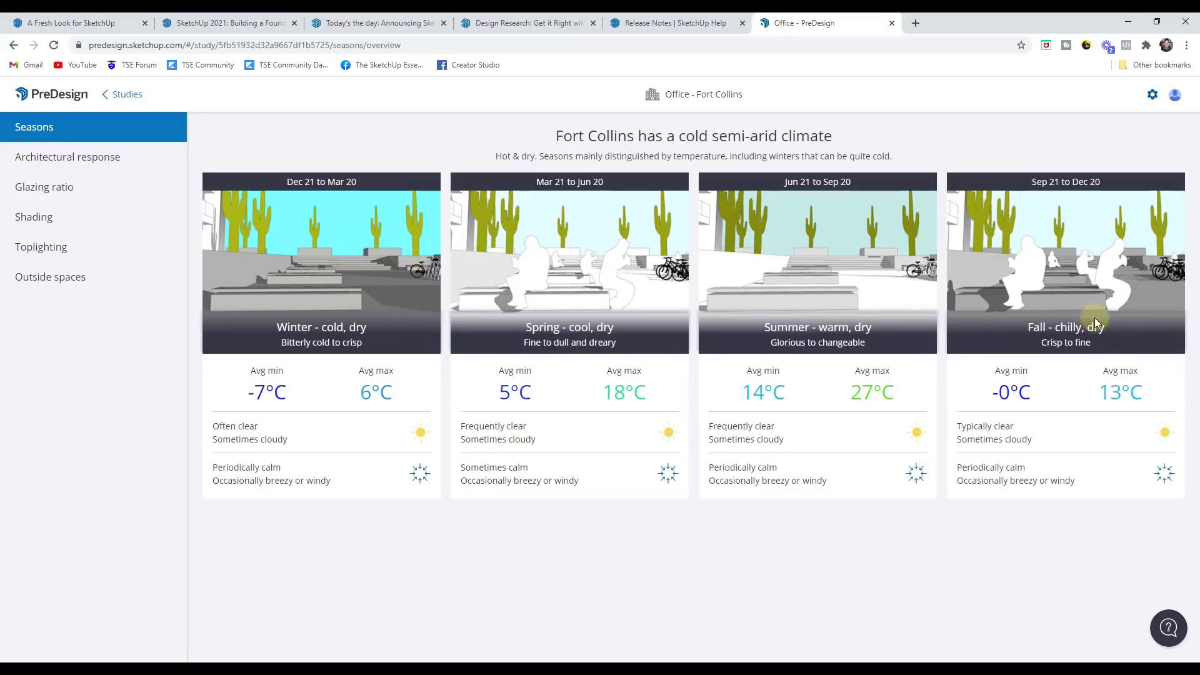
click(102, 158)
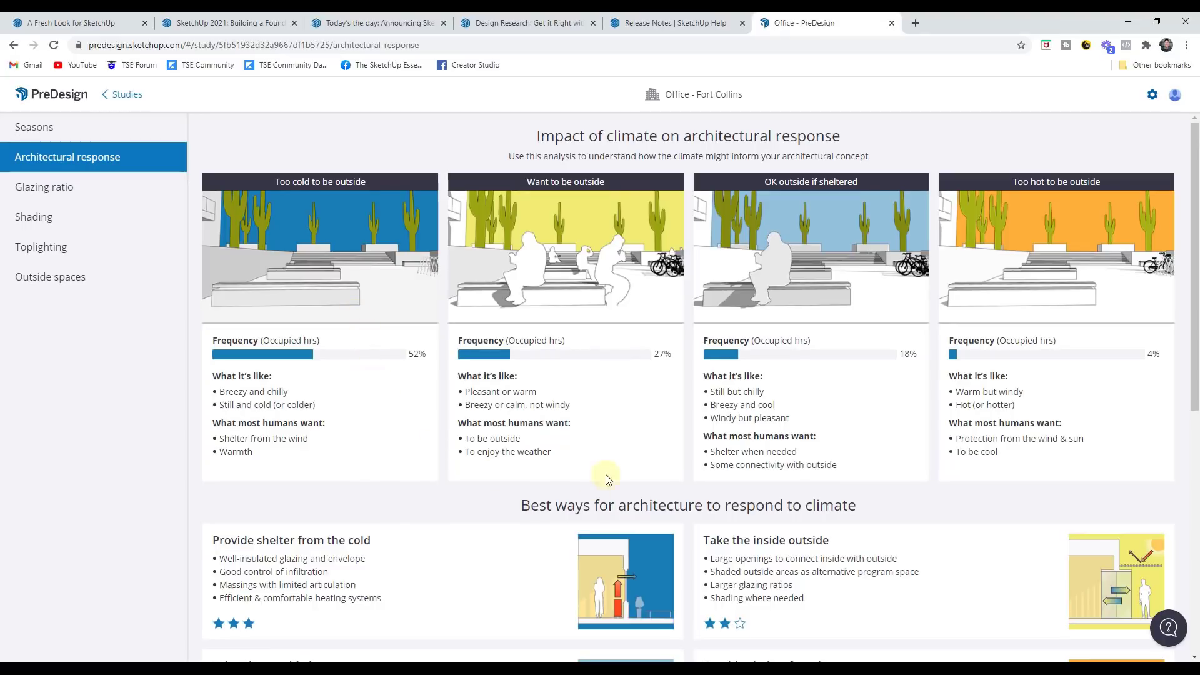
scroll(628, 416, down, 7)
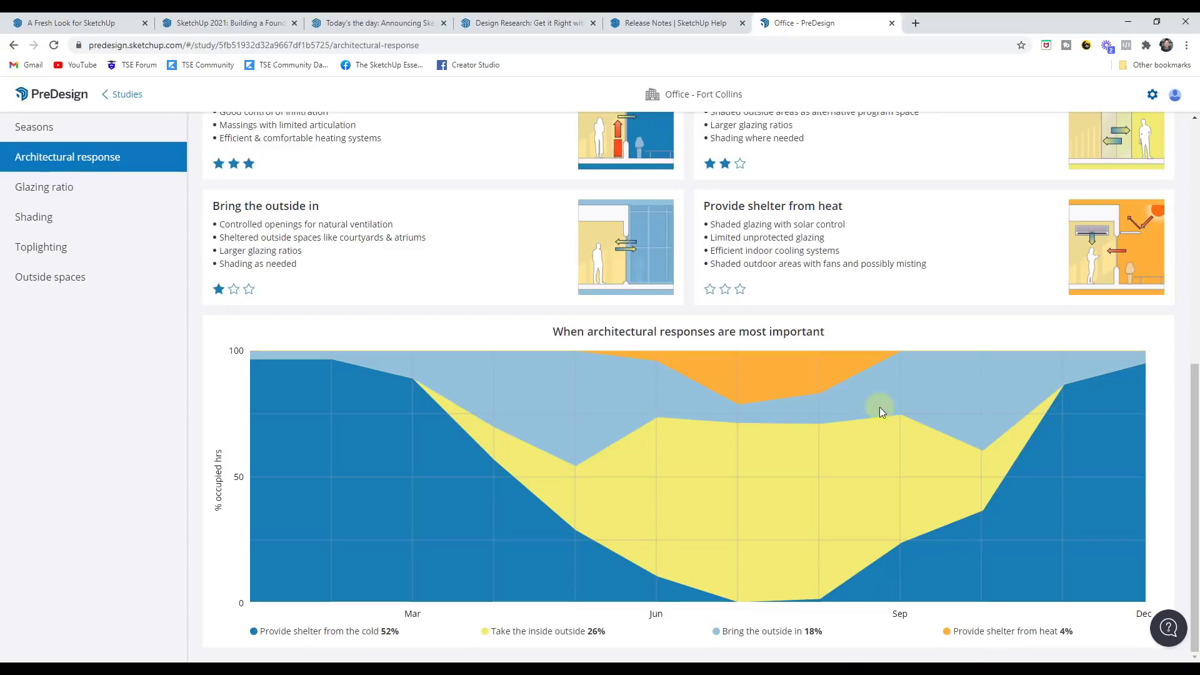
click(85, 195)
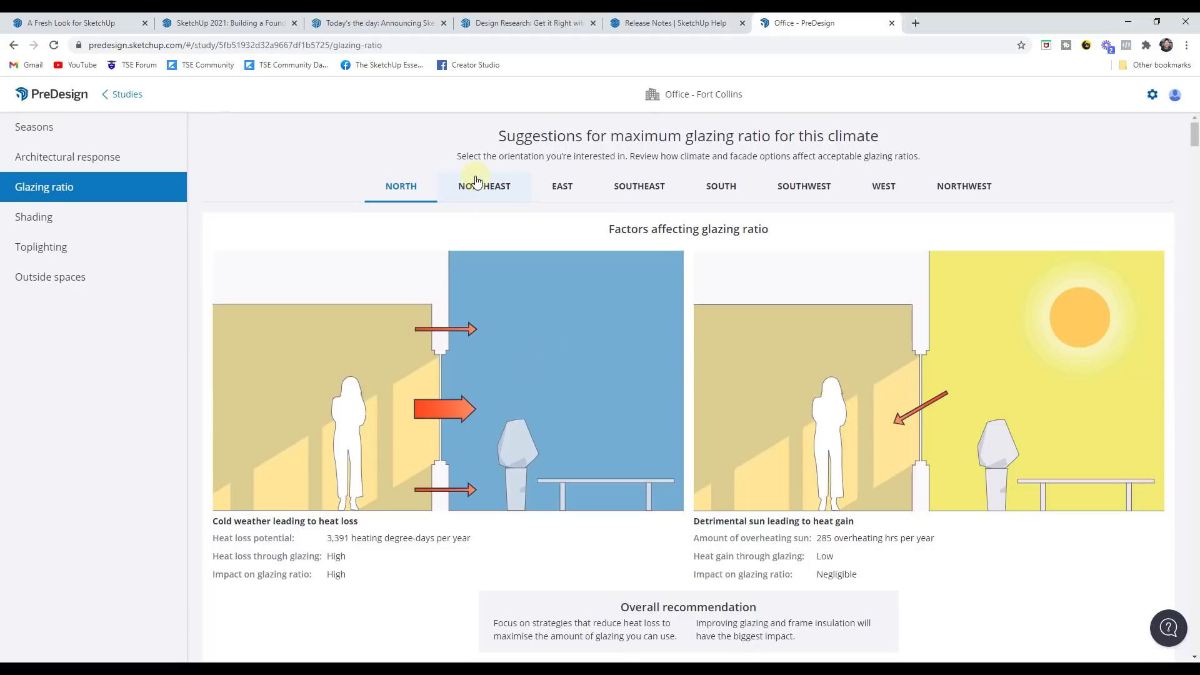
Compare PreDesign glazing-ratio suggestions for northeast, east, southeast and south-facing facades
click(524, 191)
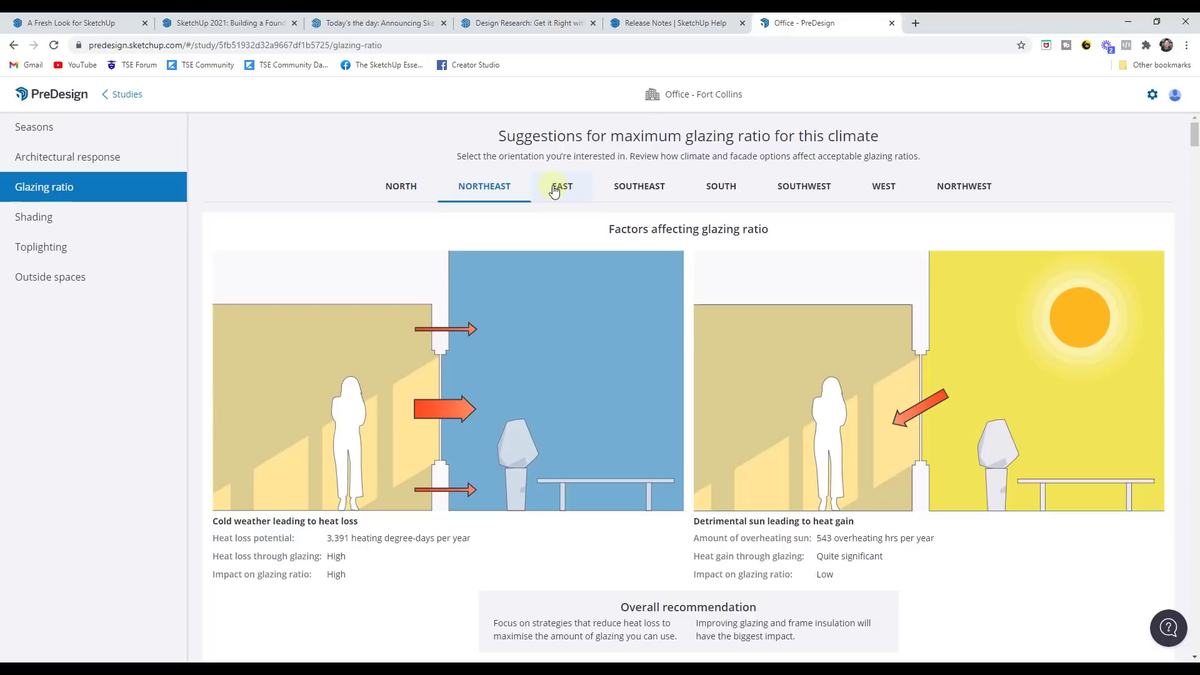
click(558, 187)
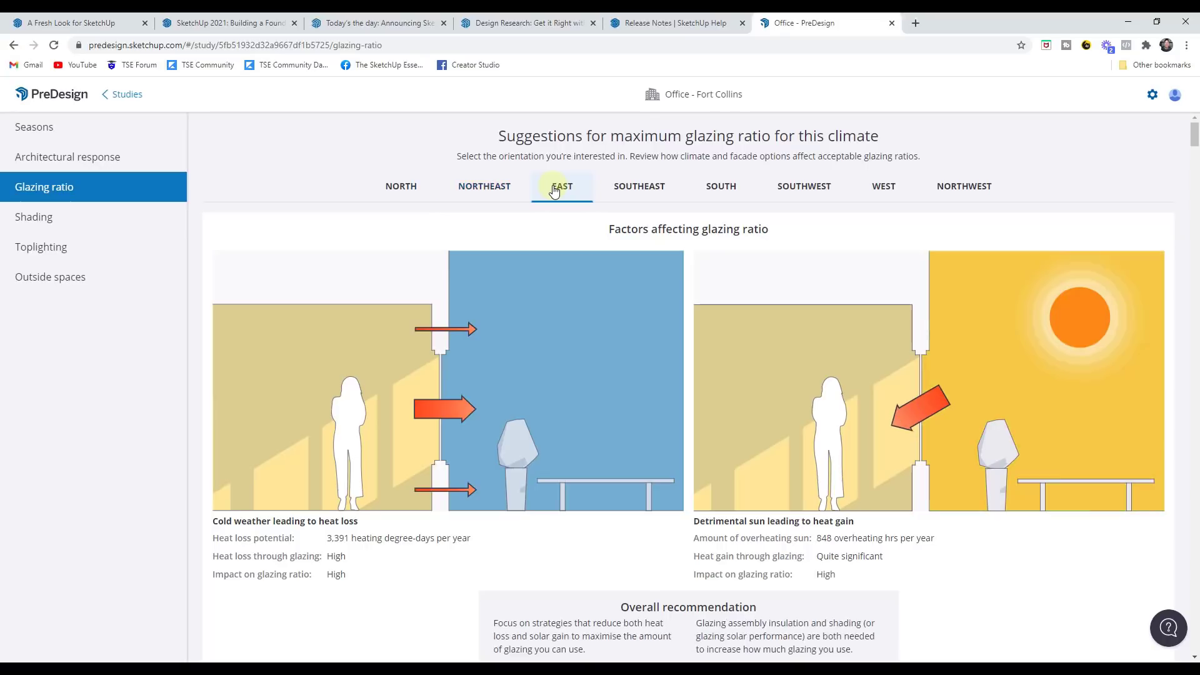
click(637, 187)
click(726, 189)
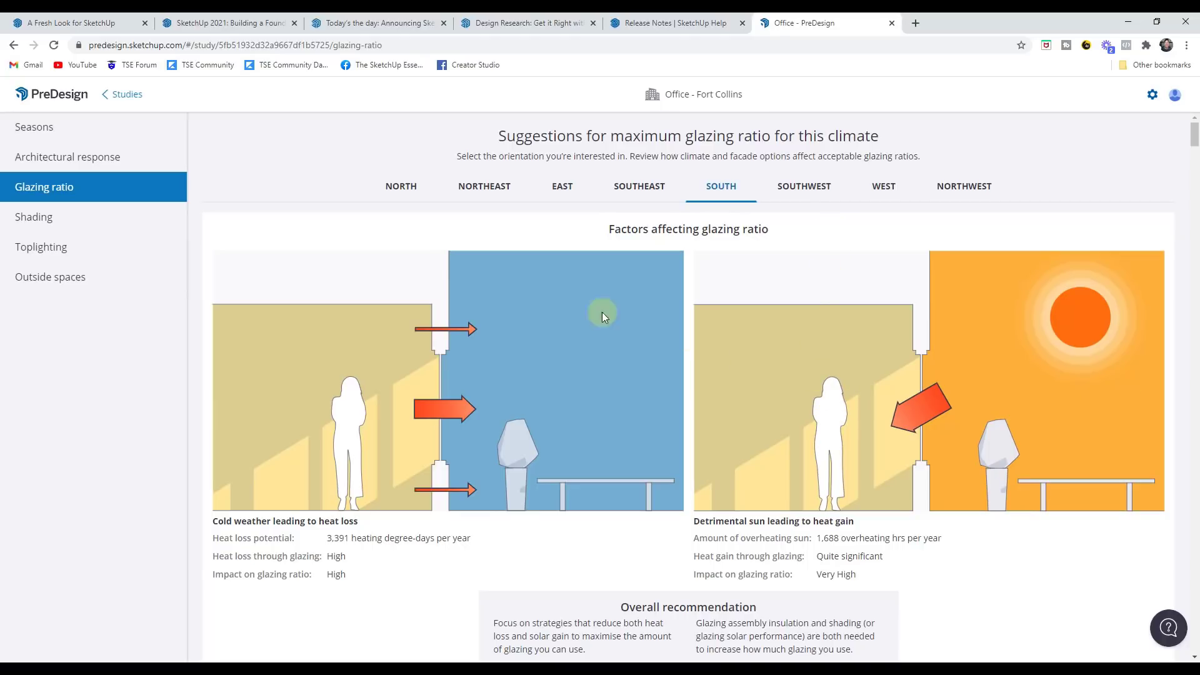
Review the south-facing strategies, then bring up the SketchUp 2021 Release Notes page
scroll(525, 381, down, 9)
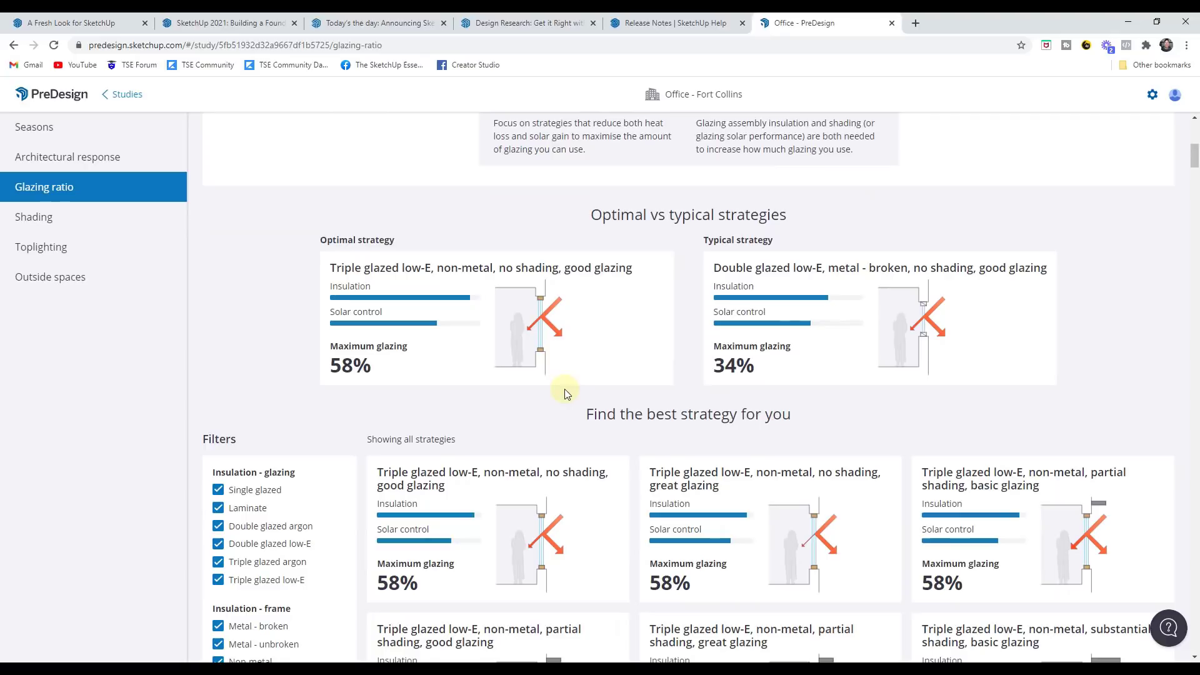
scroll(572, 387, up, 10)
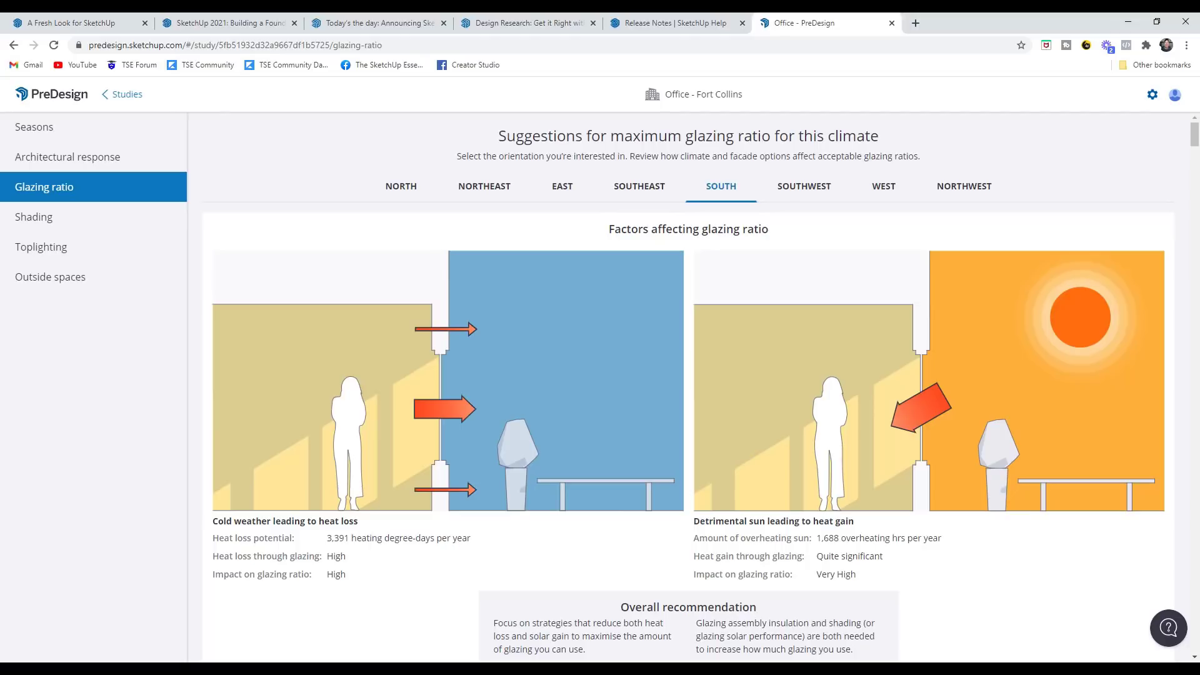
click(657, 21)
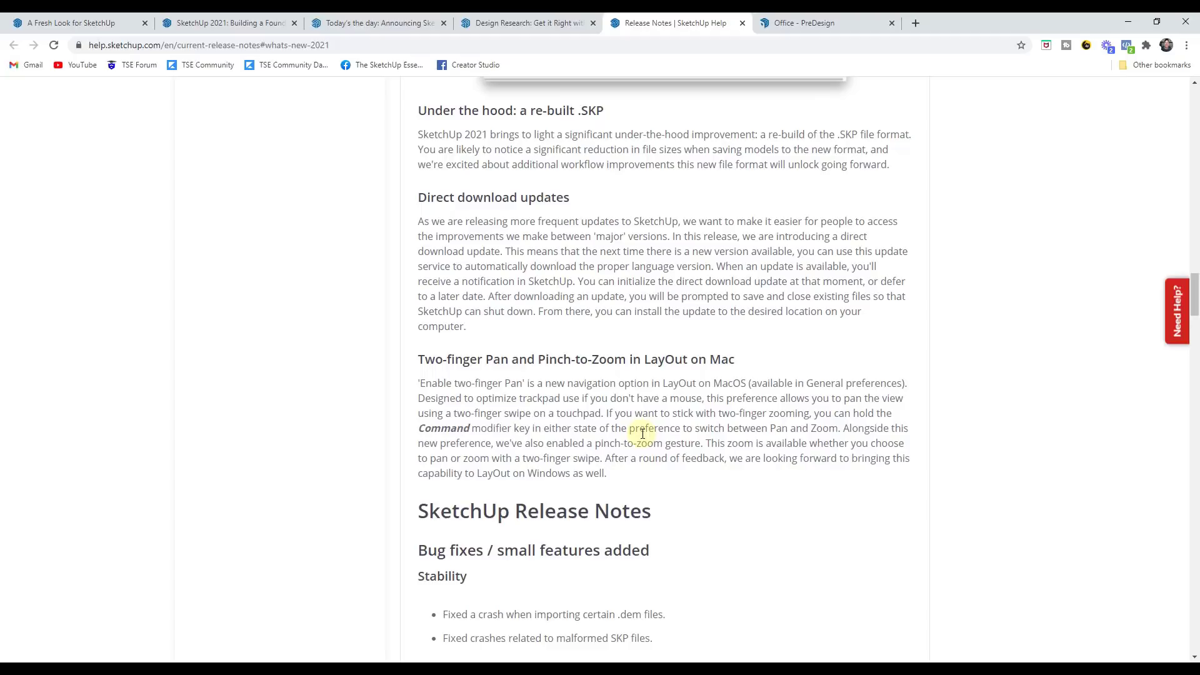
scroll(647, 425, down, 1)
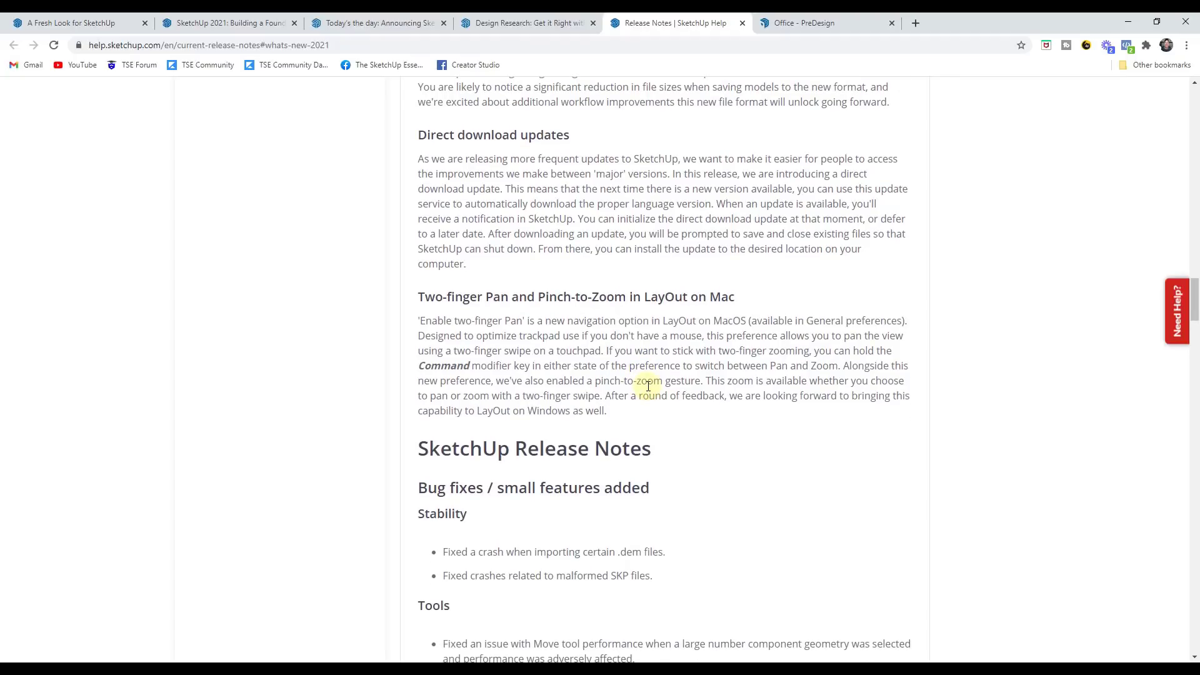
scroll(648, 385, up, 1)
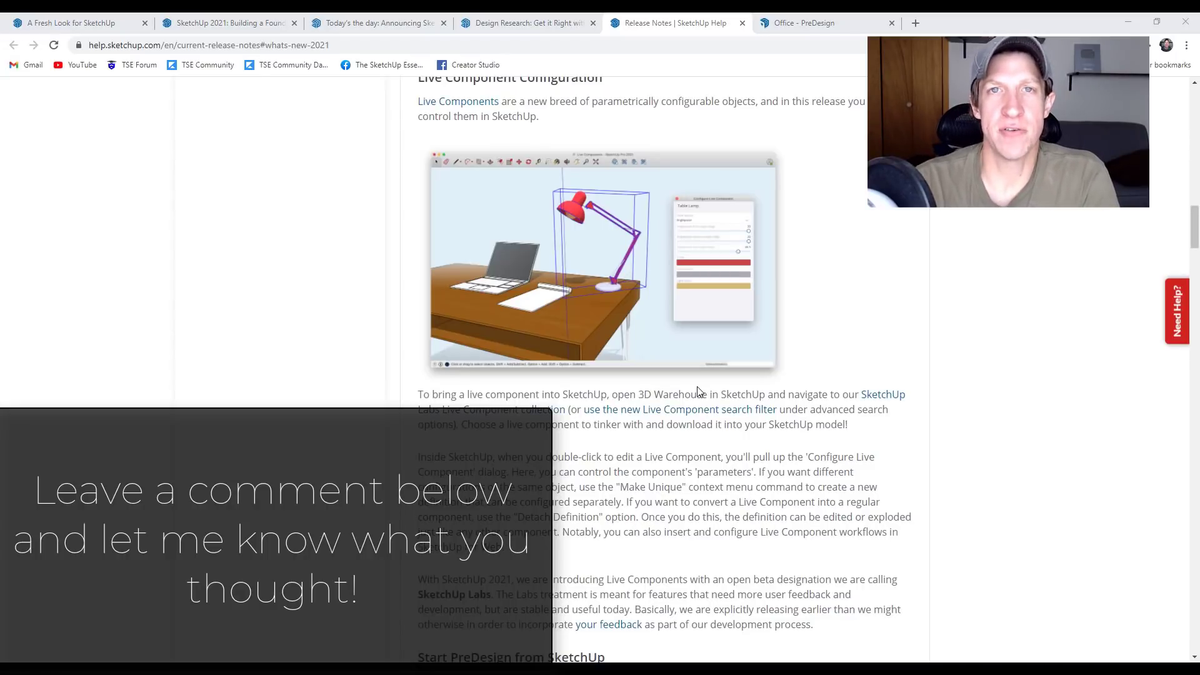
Pass through the Design Research post to the 'Today's the day: Announcing SketchUp 2021!' forum thread
click(532, 19)
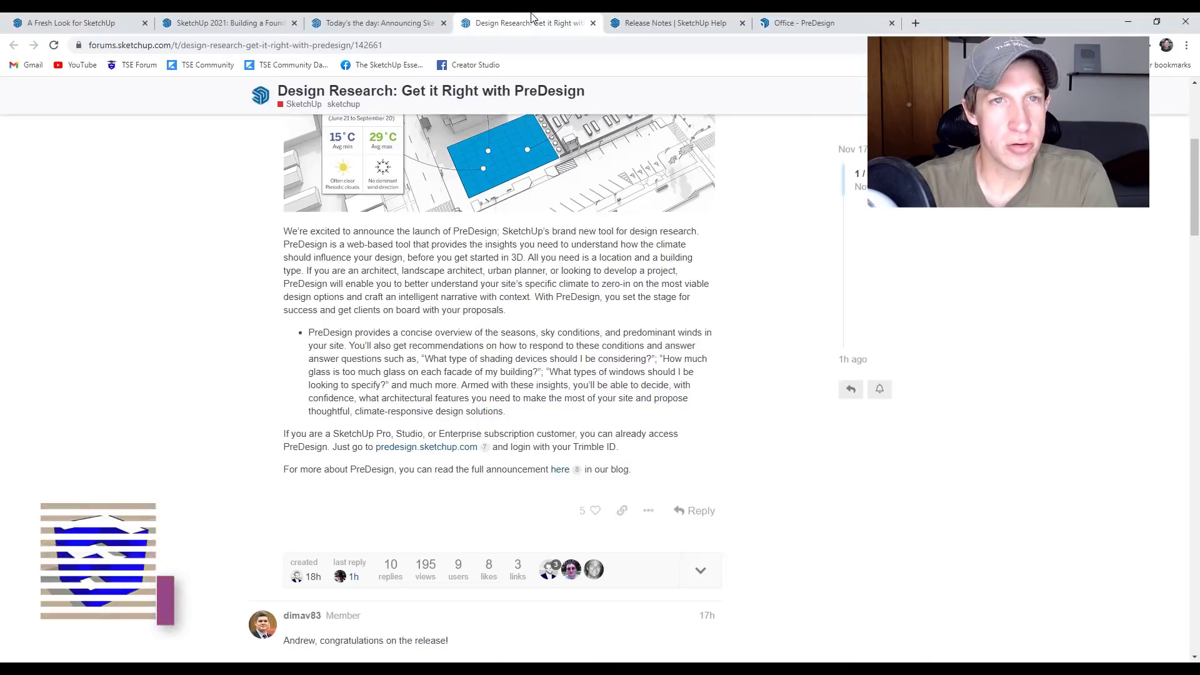
click(392, 24)
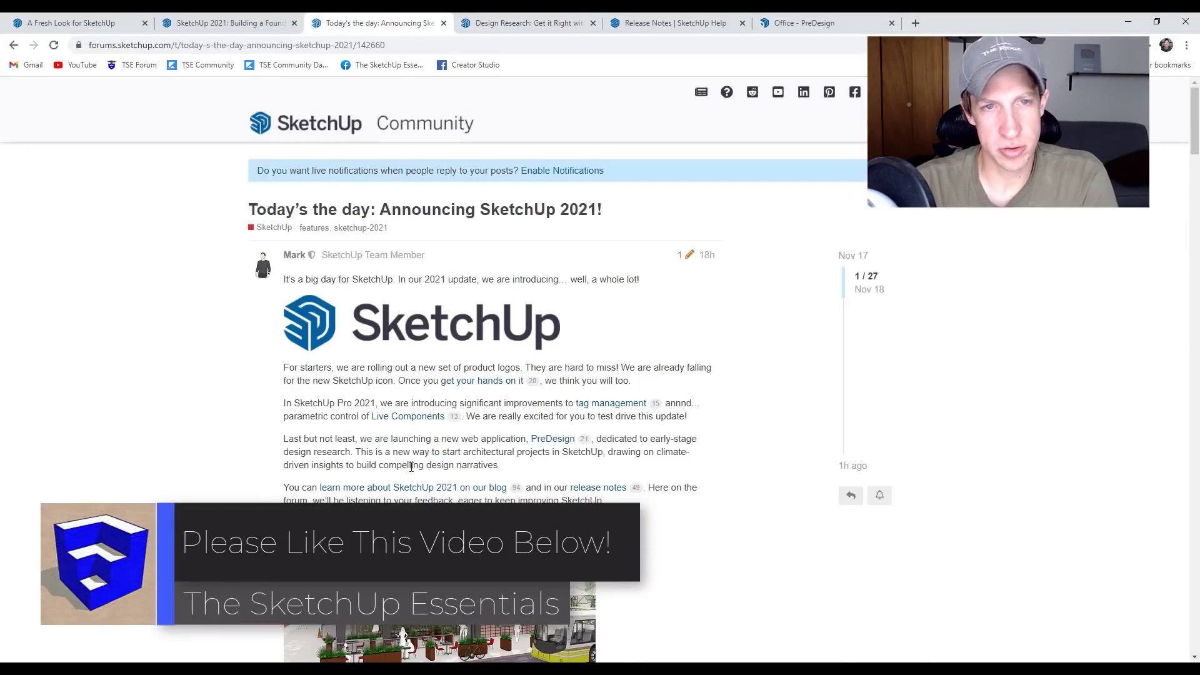